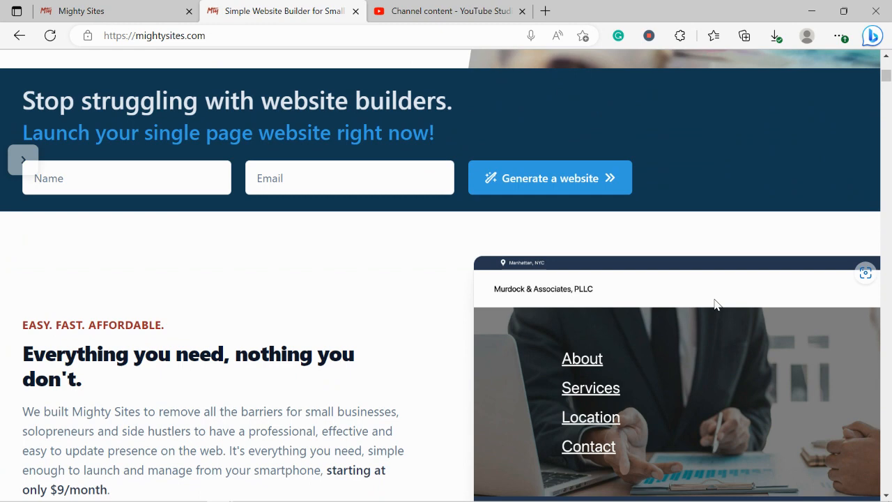
Step: Scroll down through the mightysites.com marketing homepage
{"action": "scroll", "coordinate": [716, 304], "scroll_direction": "down", "scroll_amount": 1}
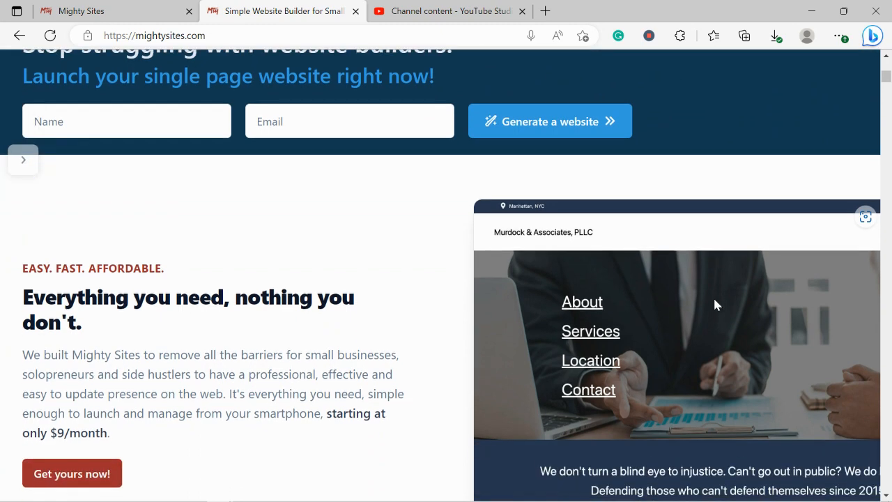
{"action": "scroll", "coordinate": [716, 305], "scroll_direction": "down", "scroll_amount": 1}
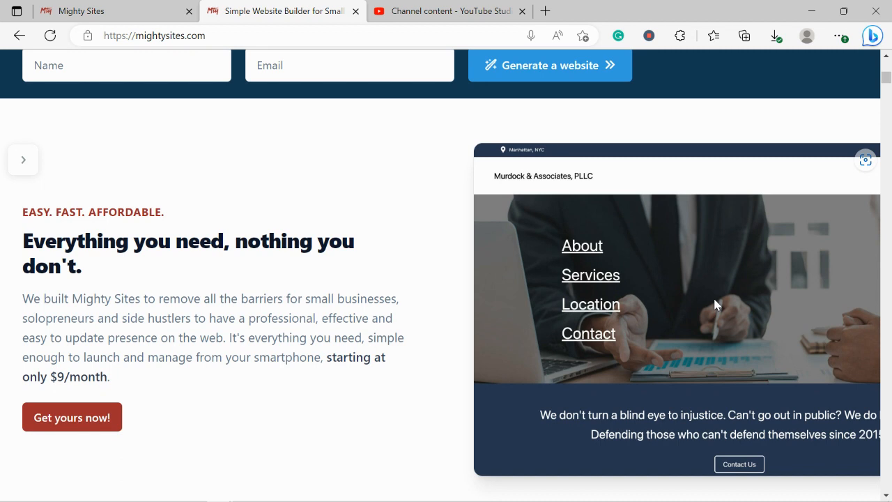
{"action": "scroll", "coordinate": [714, 300], "scroll_direction": "down", "scroll_amount": 3}
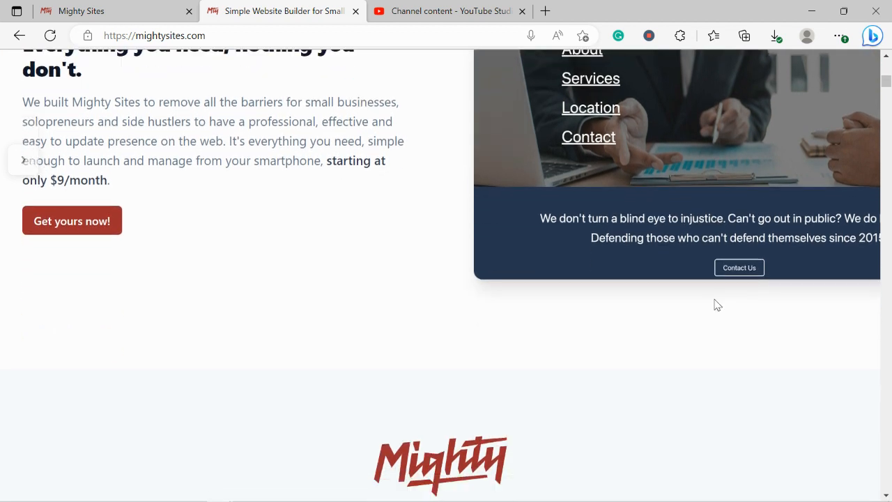
{"action": "scroll", "coordinate": [716, 305], "scroll_direction": "down", "scroll_amount": 1}
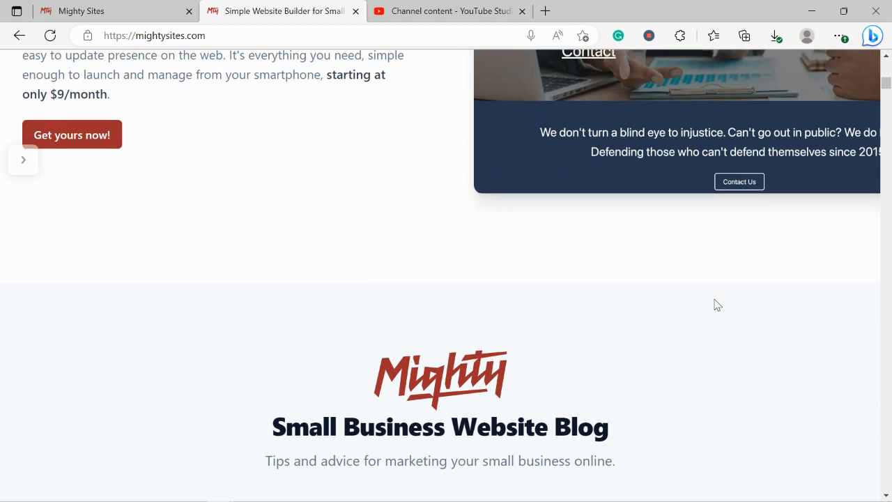
{"action": "scroll", "coordinate": [718, 305], "scroll_direction": "down", "scroll_amount": 3}
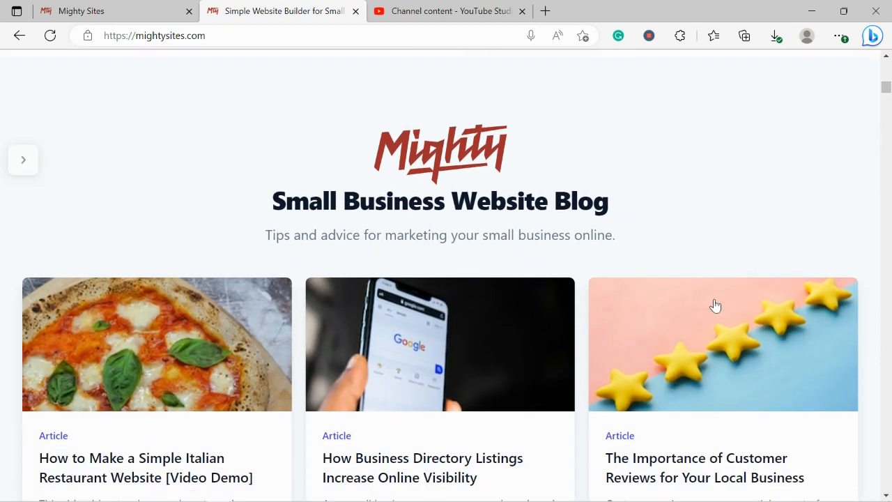
{"action": "scroll", "coordinate": [715, 305], "scroll_direction": "down", "scroll_amount": 3}
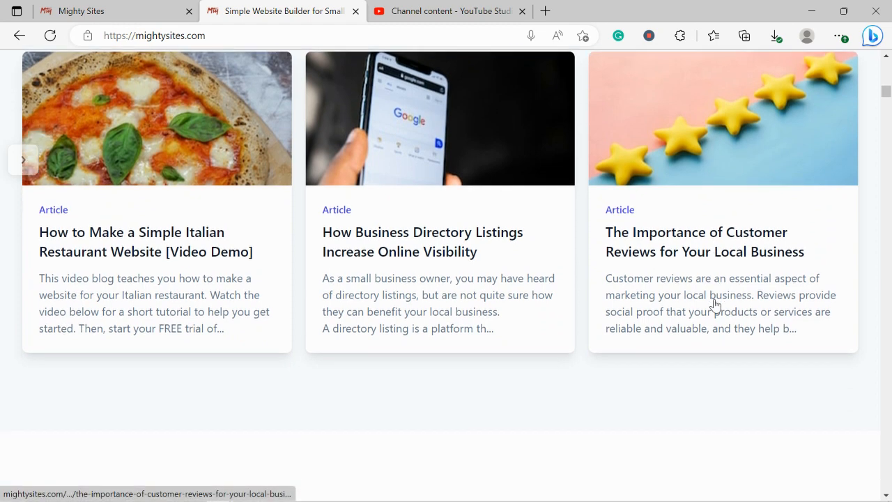
{"action": "scroll", "coordinate": [715, 304], "scroll_direction": "down", "scroll_amount": 4}
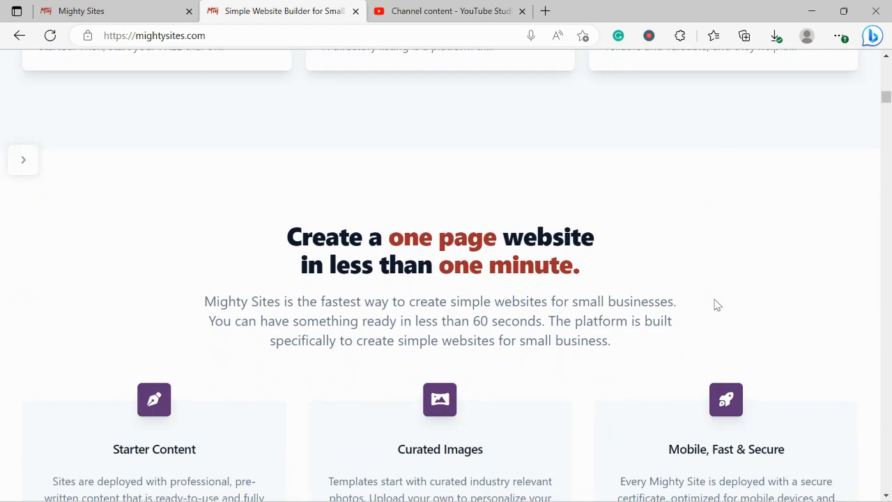
Step: Highlight the one-page website and Instant templates headings, then go to the site-creation page
{"action": "left_click_drag", "start_coordinate": [253, 237], "coordinate": [599, 274]}
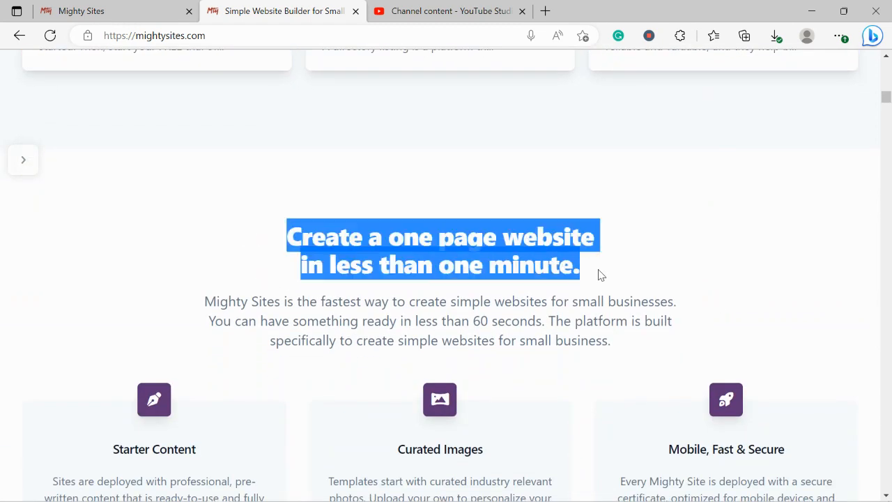
{"action": "left_click", "coordinate": [411, 359]}
{"action": "scroll", "coordinate": [412, 359], "scroll_direction": "down", "scroll_amount": 4}
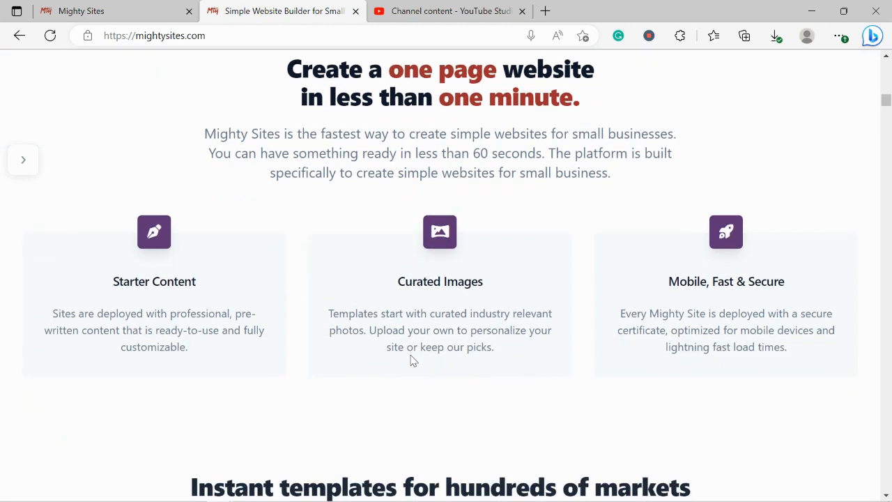
{"action": "triple_click", "coordinate": [367, 356]}
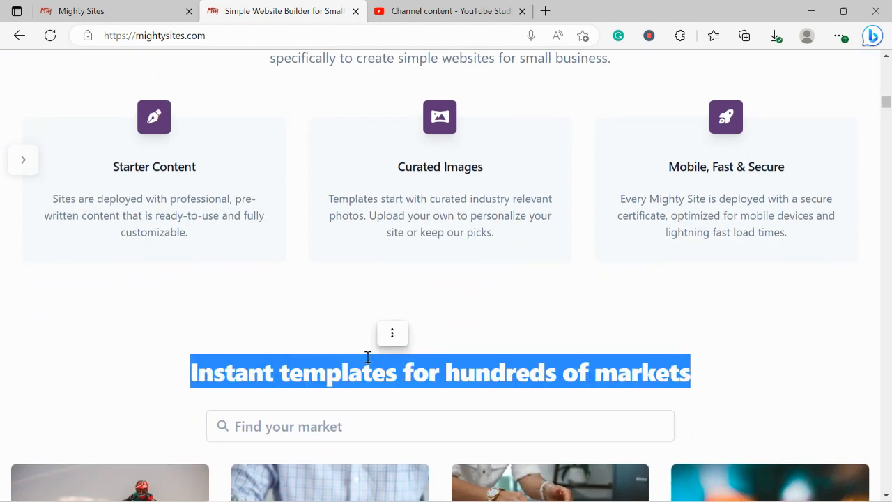
{"action": "left_click", "coordinate": [121, 5]}
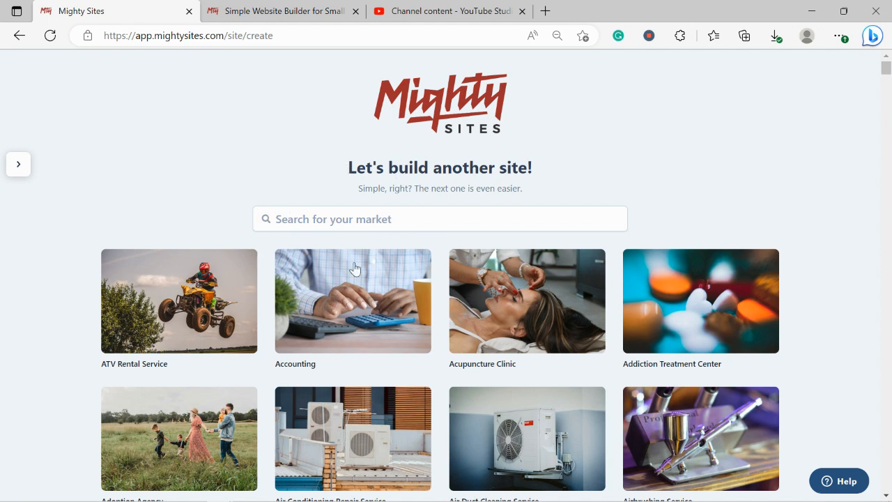
Step: Search the market list for 'bui' and pick the Building Materials Store template
{"action": "scroll", "coordinate": [256, 177], "scroll_direction": "down", "scroll_amount": 2}
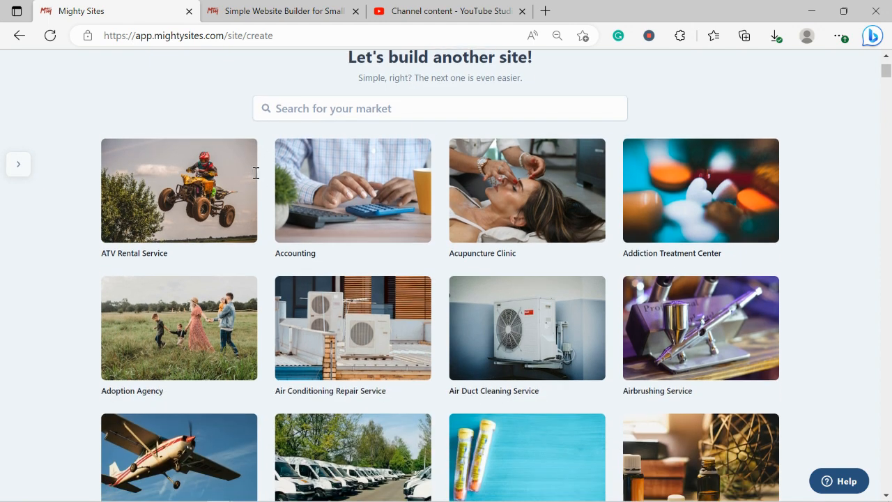
{"action": "scroll", "coordinate": [255, 173], "scroll_direction": "down", "scroll_amount": 2}
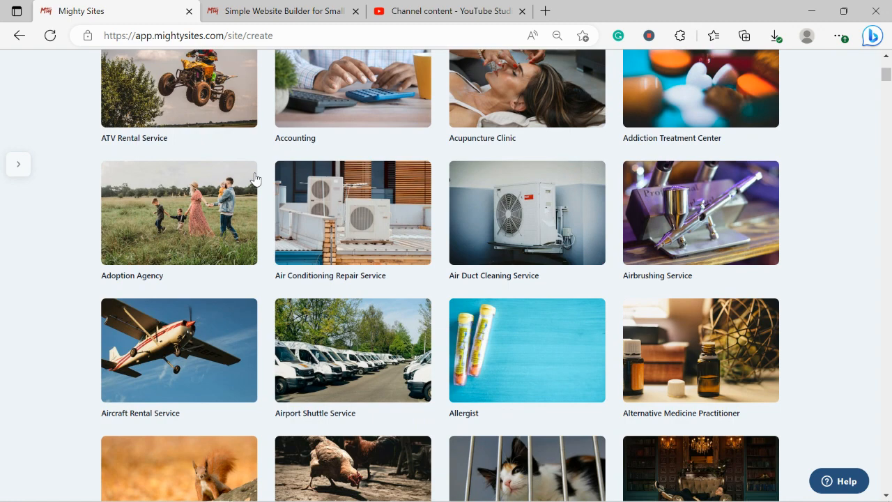
{"action": "scroll", "coordinate": [255, 178], "scroll_direction": "down", "scroll_amount": 2}
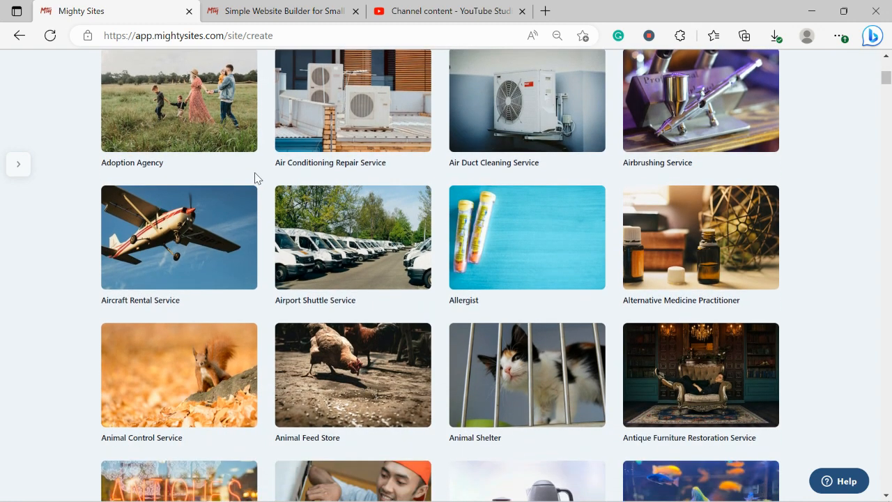
{"action": "scroll", "coordinate": [255, 178], "scroll_direction": "down", "scroll_amount": 2}
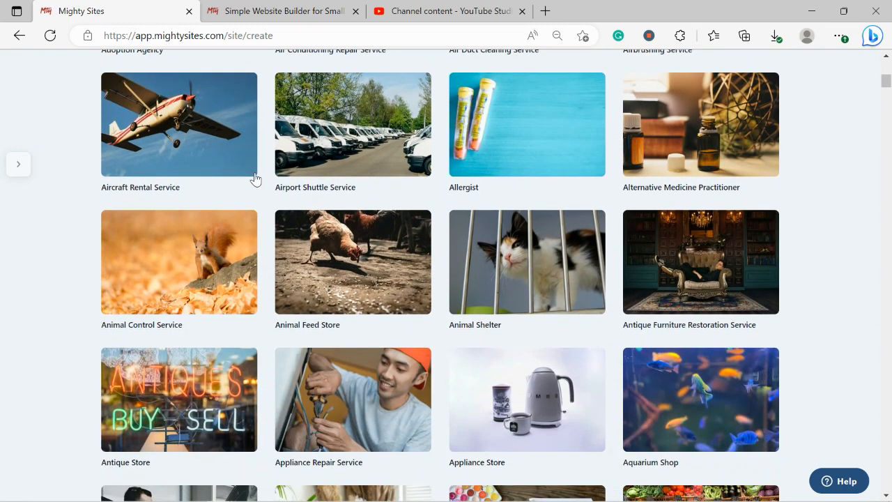
{"action": "scroll", "coordinate": [255, 179], "scroll_direction": "down", "scroll_amount": 1}
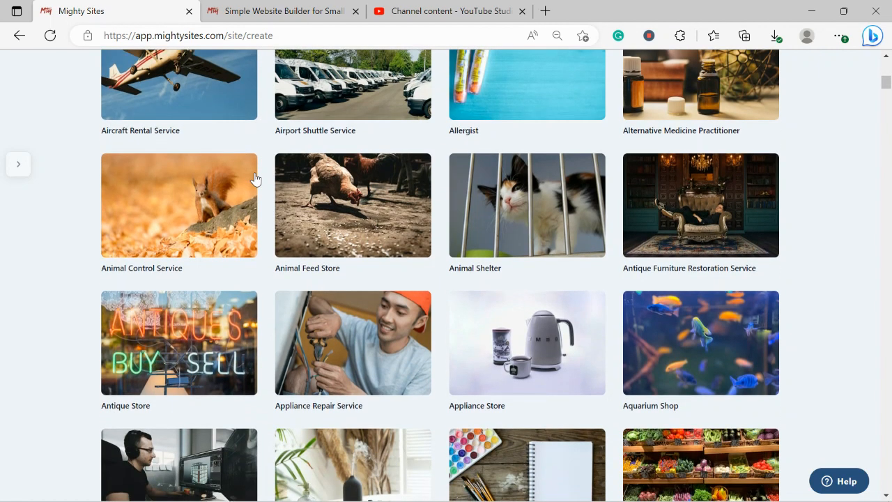
{"action": "scroll", "coordinate": [255, 178], "scroll_direction": "up", "scroll_amount": 5}
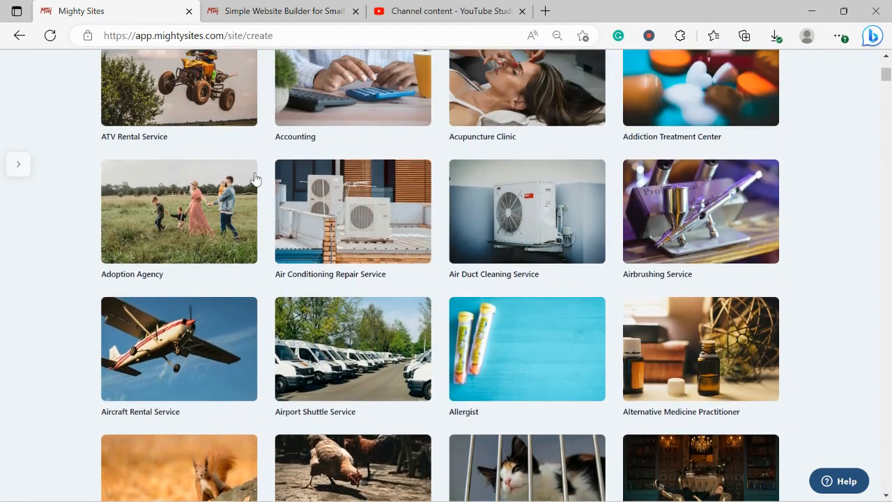
{"action": "scroll", "coordinate": [255, 179], "scroll_direction": "up", "scroll_amount": 4}
{"action": "left_click", "coordinate": [353, 217]}
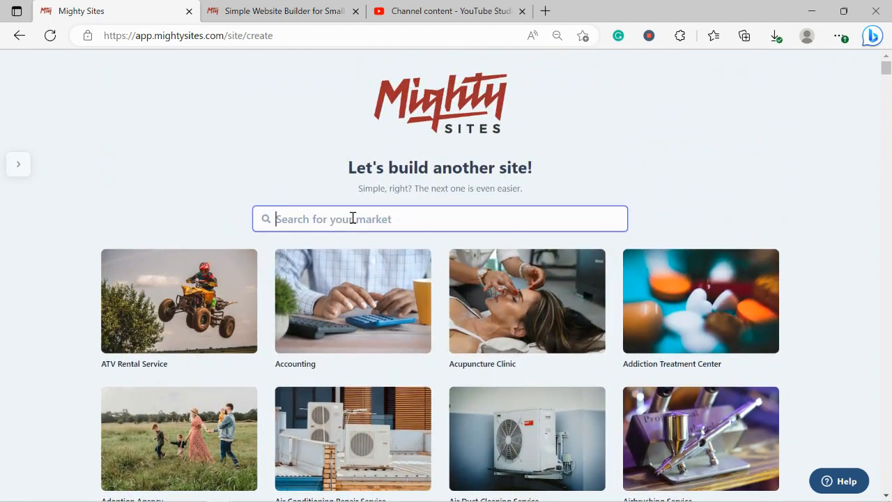
{"action": "type", "text": "build"}
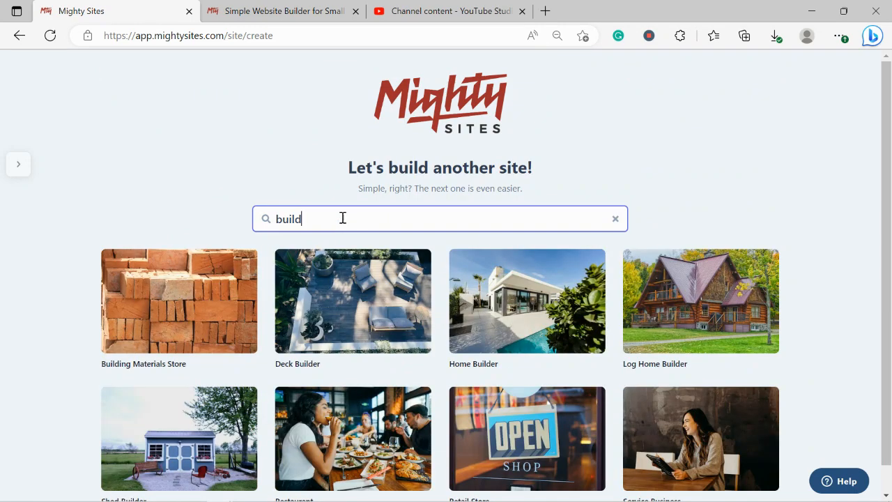
{"action": "left_click", "coordinate": [175, 314]}
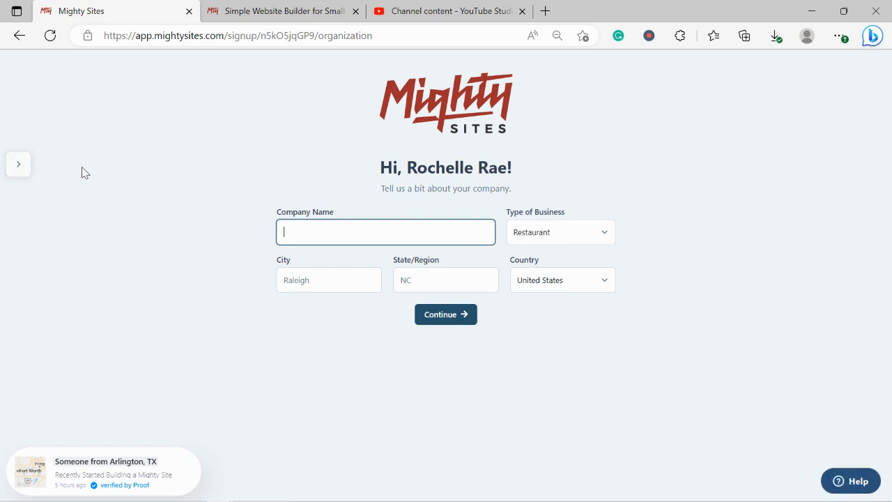
Step: Enter company name Rochelle's Building Supplies, city Denver and state Colorado
{"action": "type", "text": "Rochelle"}
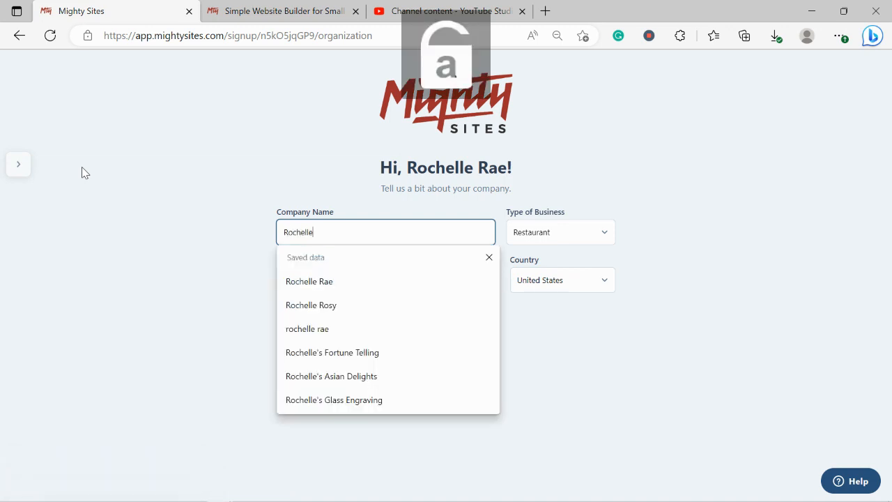
{"action": "type", "text": "'s Building Supplies"}
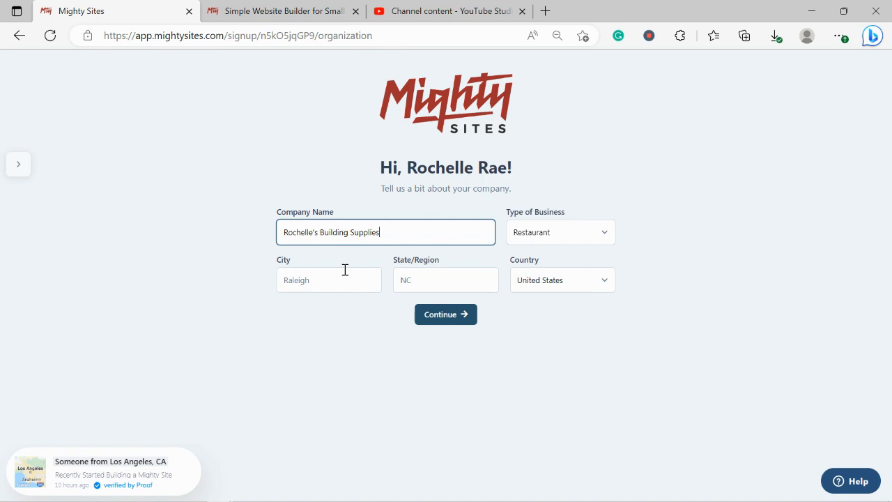
{"action": "left_click", "coordinate": [337, 270]}
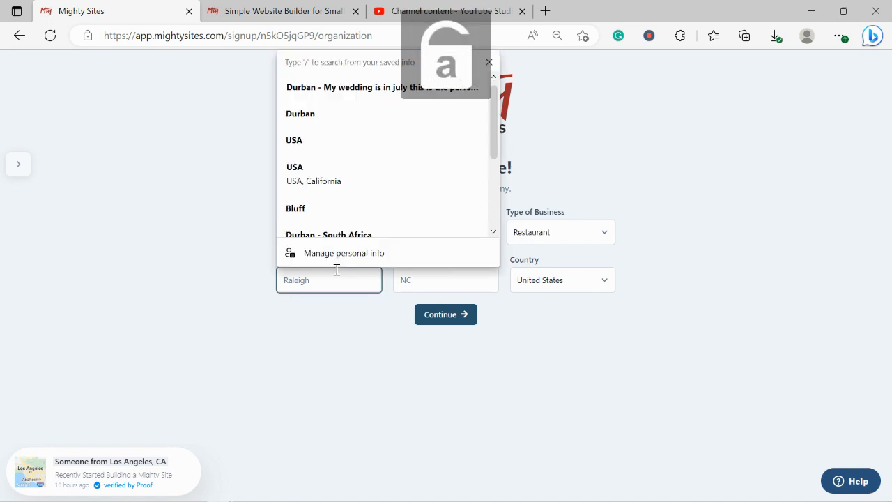
{"action": "type", "text": "Denver"}
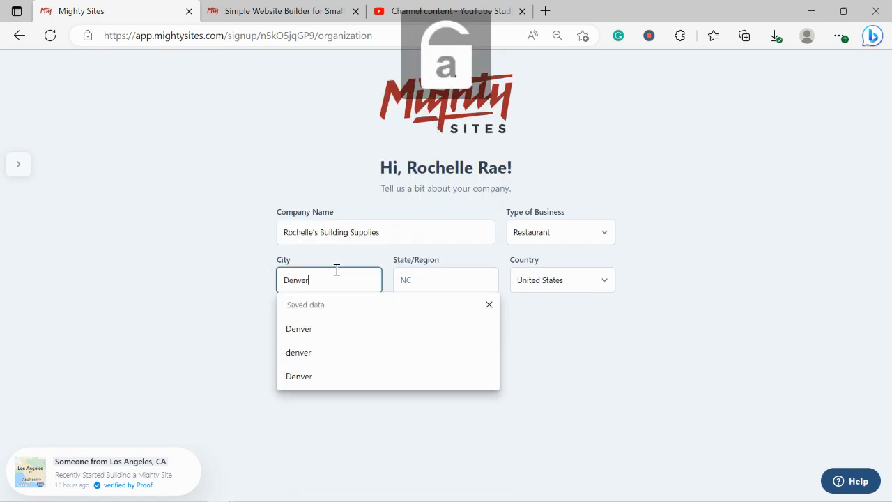
{"action": "left_click", "coordinate": [452, 283]}
{"action": "type", "text": "Colorad"}
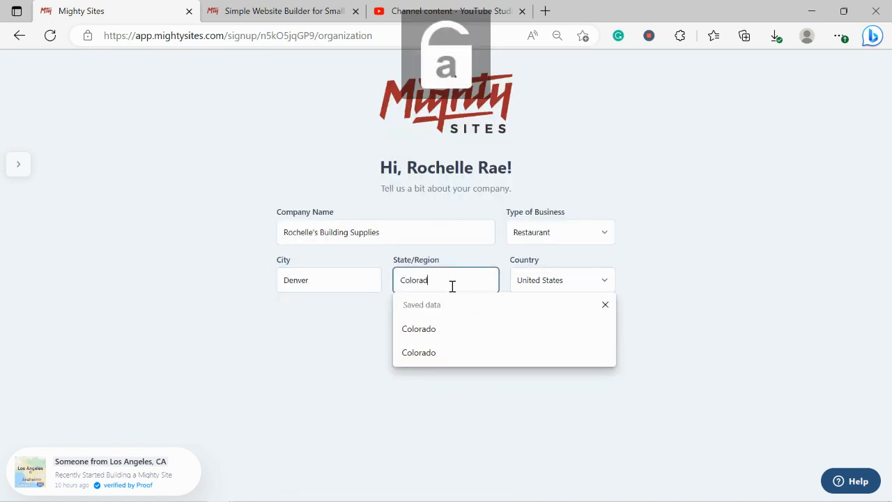
{"action": "type", "text": "o"}
{"action": "left_click", "coordinate": [690, 252]}
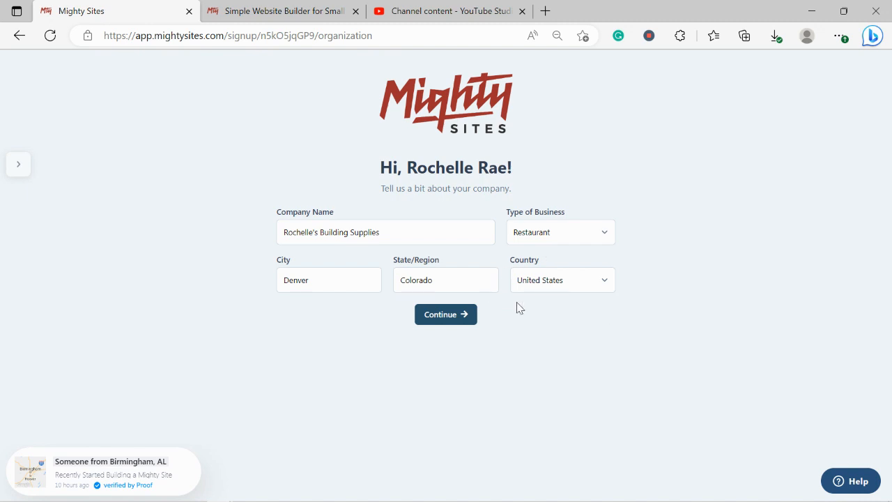
Step: Set the business type to Retail and submit the company details
{"action": "left_click", "coordinate": [560, 238]}
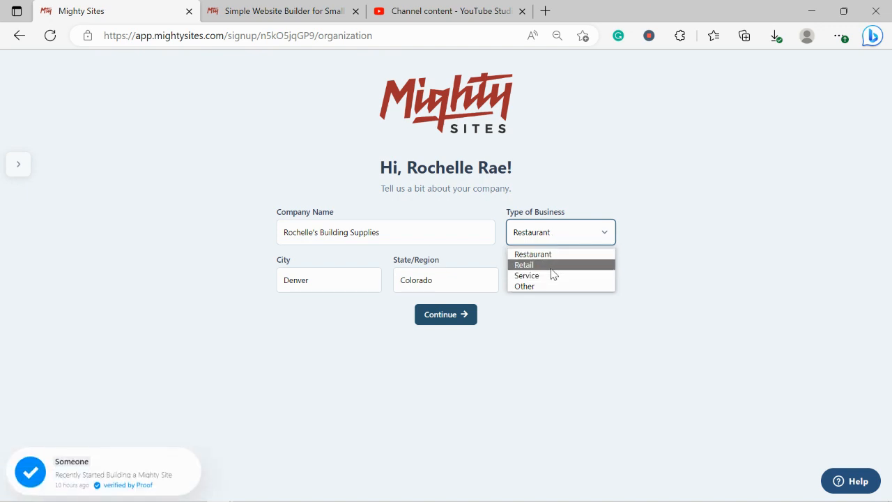
{"action": "left_click", "coordinate": [551, 265]}
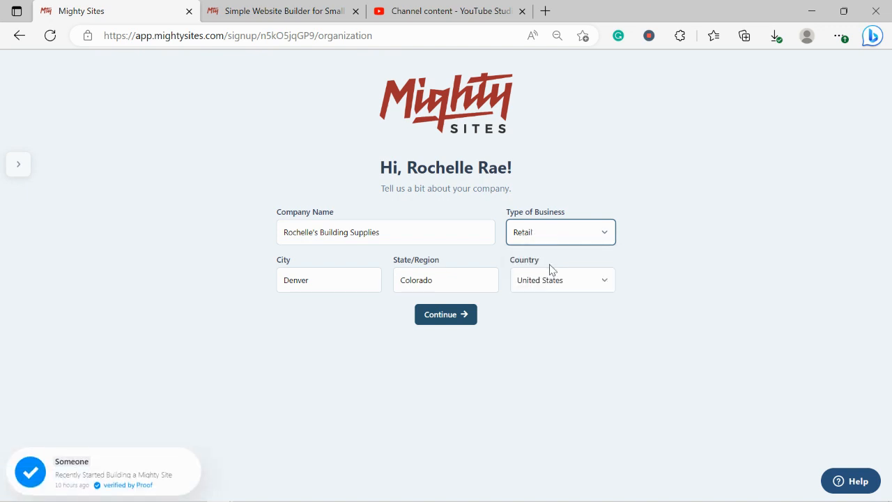
{"action": "left_click", "coordinate": [452, 318]}
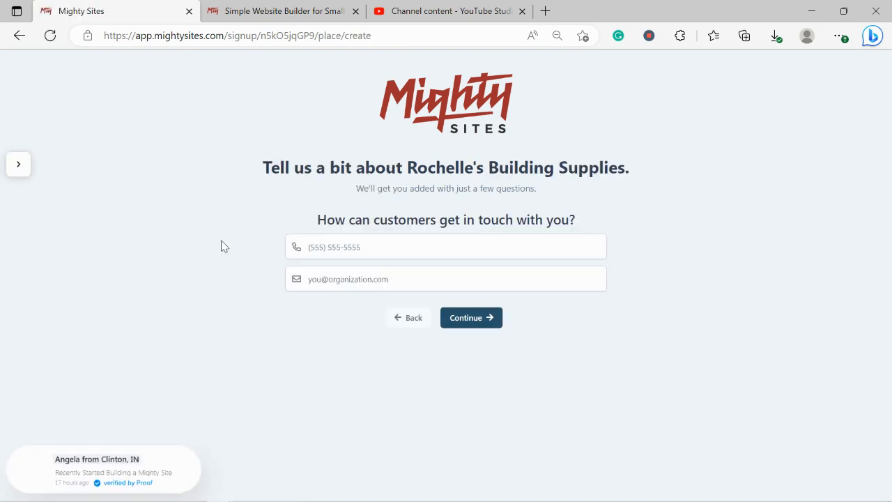
Step: Enter the business phone number and contact e-mail, then submit the contact details
{"action": "left_click", "coordinate": [344, 237]}
{"action": "type", "text": "5650"}
{"action": "key", "text": "BackSpace"}
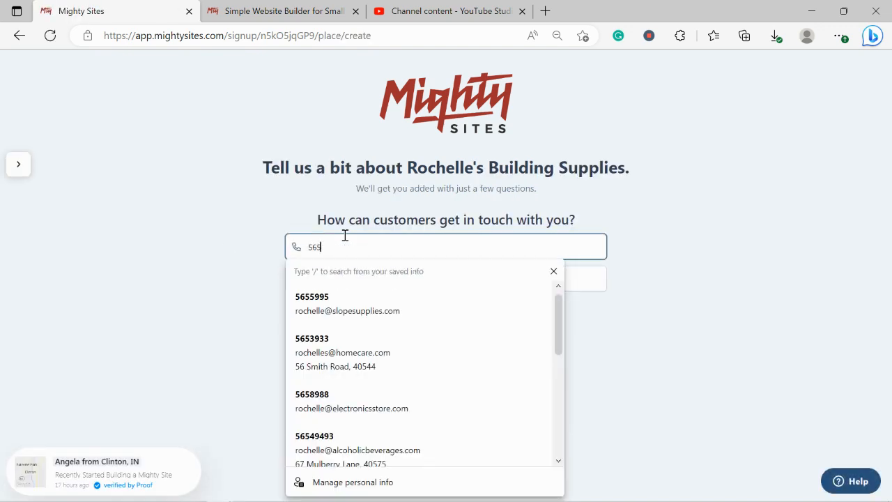
{"action": "type", "text": "-4949"}
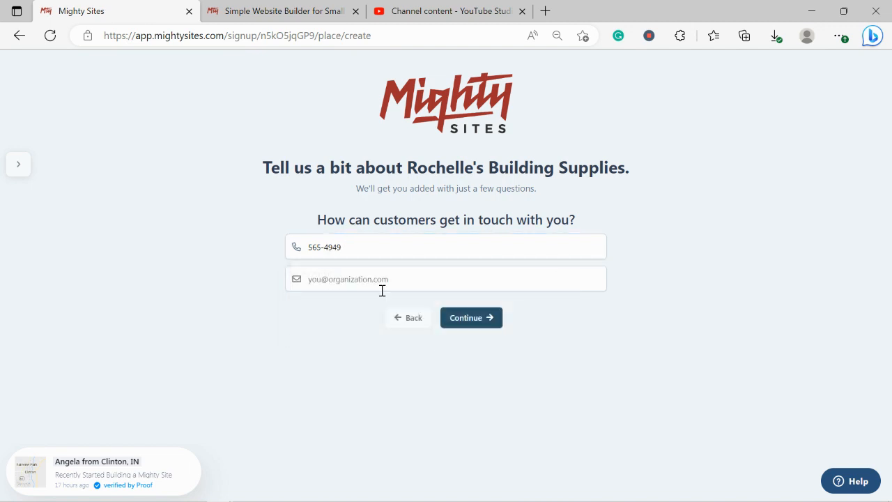
{"action": "left_click", "coordinate": [380, 275]}
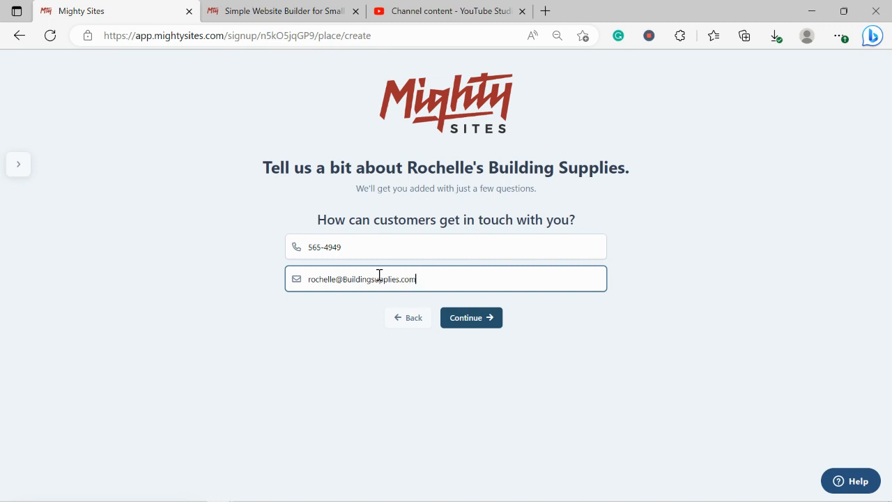
{"action": "left_click", "coordinate": [453, 325]}
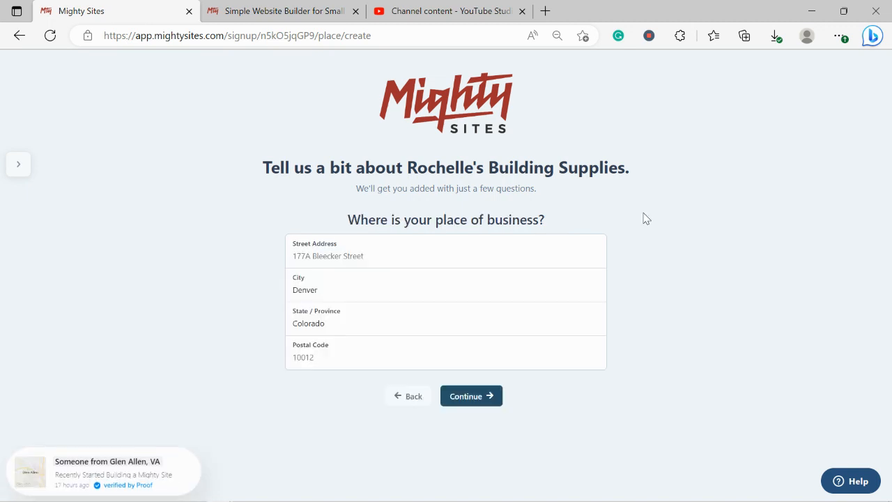
Step: Fill in the business street address and postal code and submit the location
{"action": "left_click", "coordinate": [350, 250]}
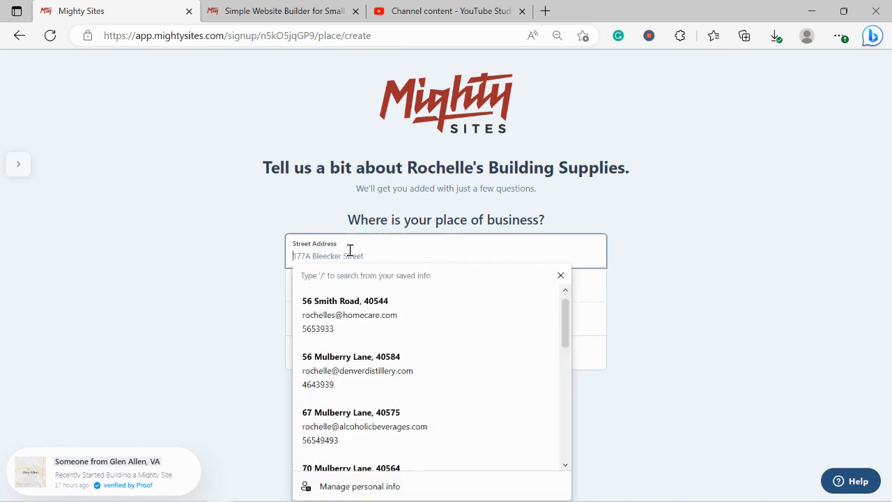
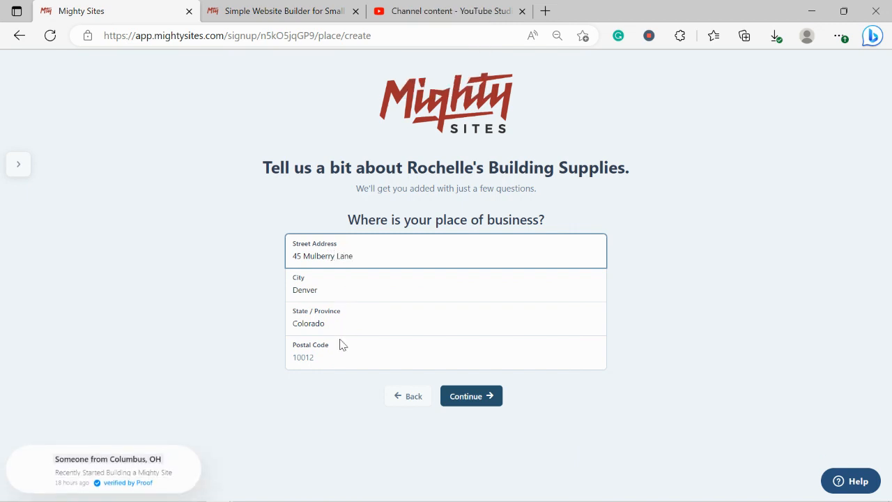
{"action": "left_click", "coordinate": [341, 357]}
{"action": "type", "text": "40594"}
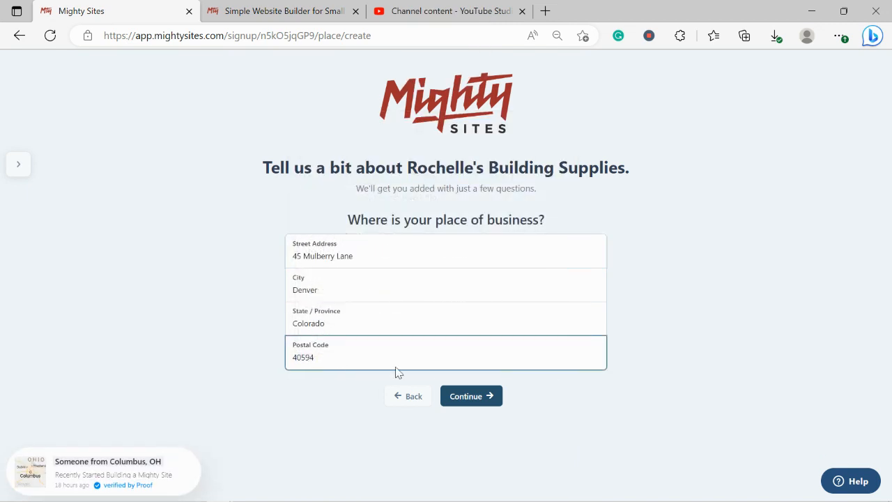
{"action": "left_click", "coordinate": [468, 396]}
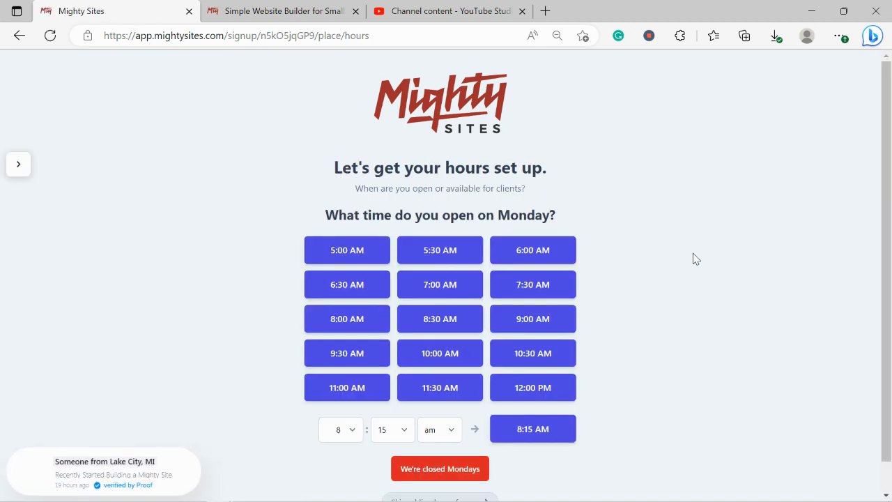
Step: Set Monday's hours to 9:00 AM–5:30 PM
{"action": "scroll", "coordinate": [890, 305], "scroll_direction": "down", "scroll_amount": 2}
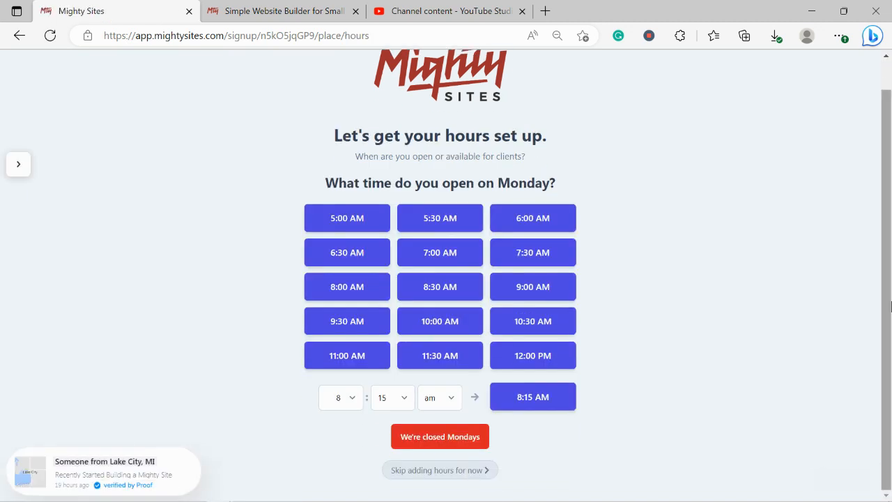
{"action": "left_click", "coordinate": [548, 293]}
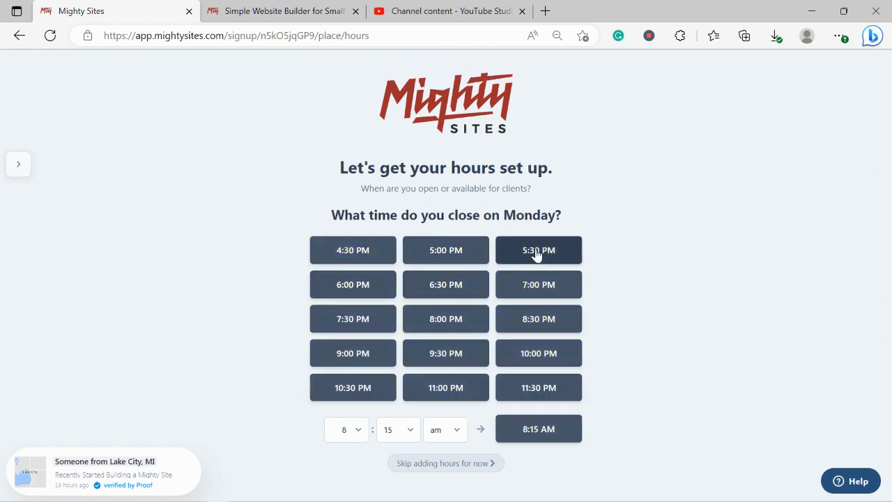
{"action": "left_click", "coordinate": [537, 252]}
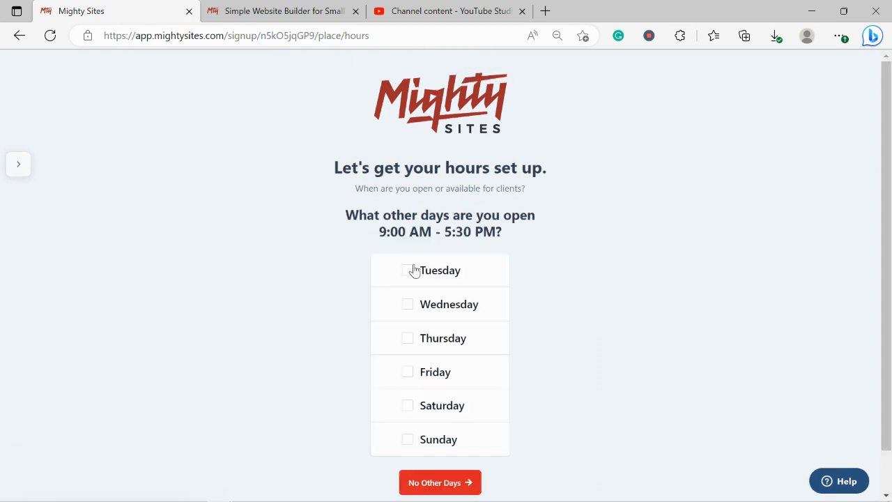
Step: Open Tuesday through Saturday with the same hours and mark Sundays closed
{"action": "left_click", "coordinate": [408, 271]}
{"action": "left_click", "coordinate": [407, 305]}
{"action": "left_click", "coordinate": [407, 338]}
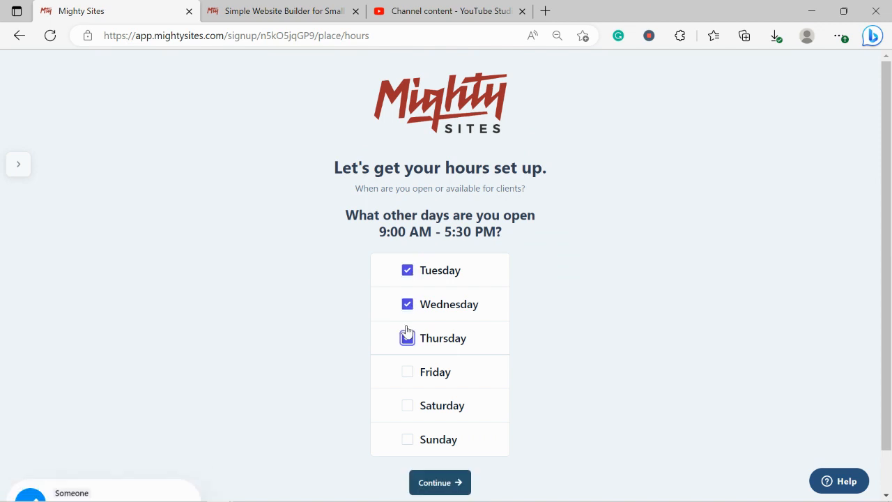
{"action": "left_click", "coordinate": [408, 382]}
{"action": "left_click", "coordinate": [407, 407]}
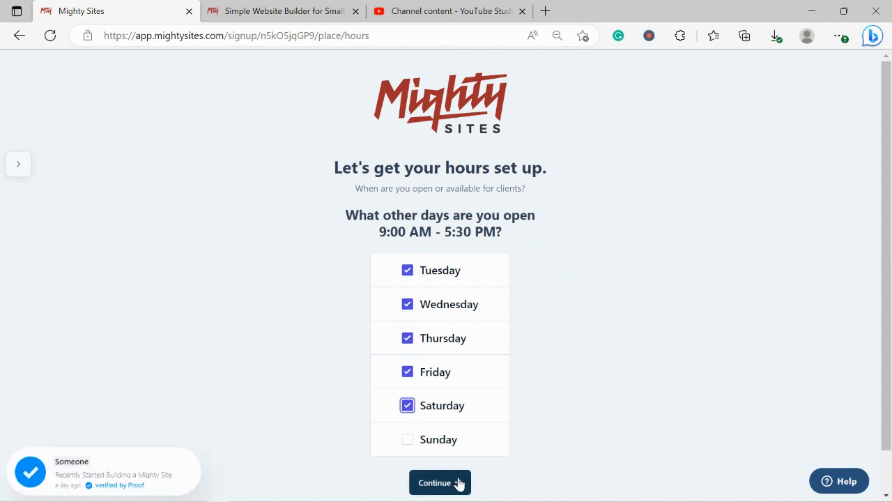
{"action": "left_click", "coordinate": [459, 484]}
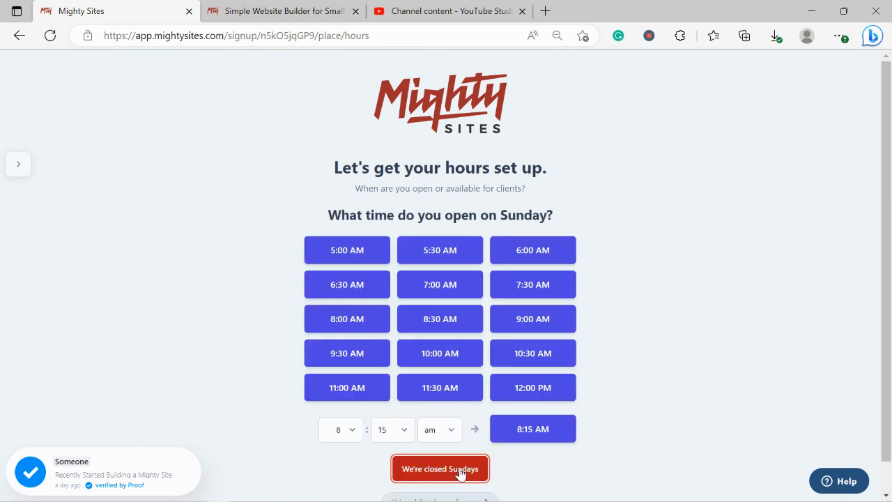
{"action": "left_click", "coordinate": [459, 474]}
{"action": "scroll", "coordinate": [653, 344], "scroll_direction": "down", "scroll_amount": 1}
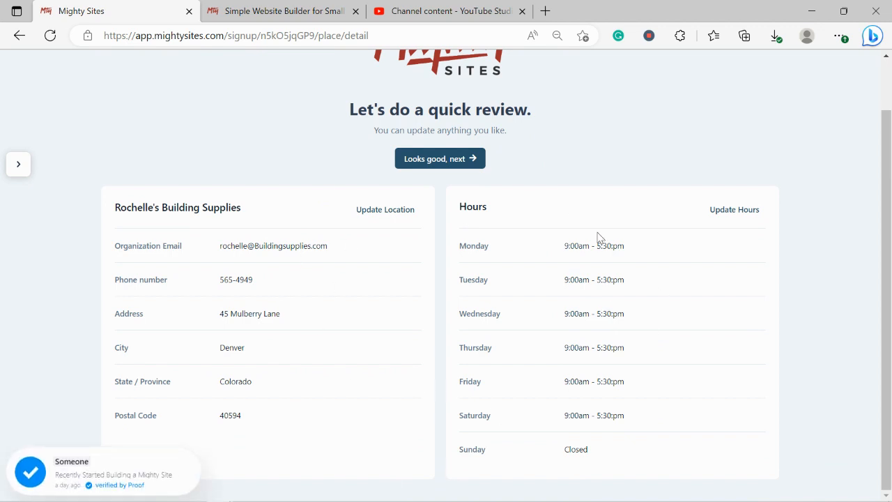
Step: Approve the reviewed details with 'Looks good, next' to generate the site
{"action": "left_click", "coordinate": [442, 160]}
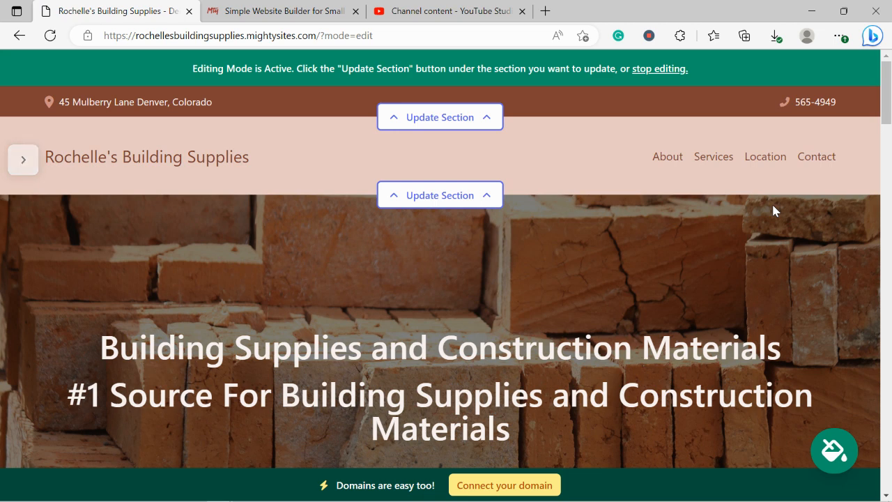
{"action": "scroll", "coordinate": [774, 210], "scroll_direction": "down", "scroll_amount": 4}
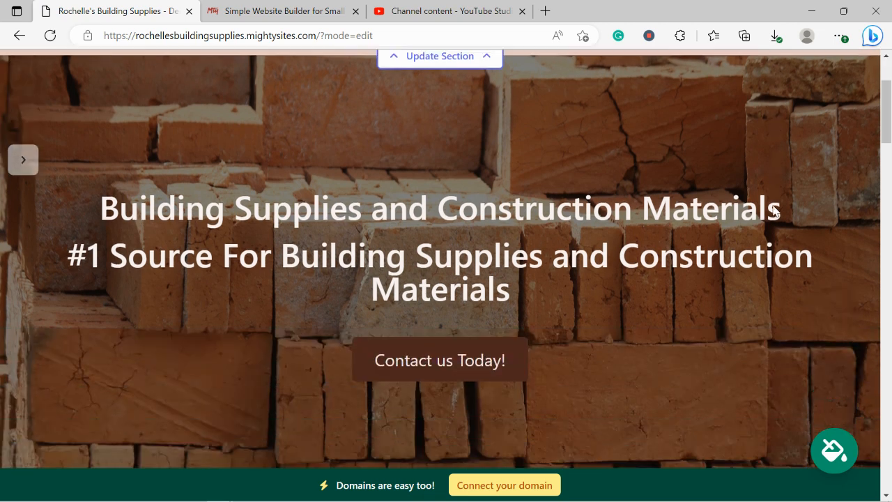
{"action": "scroll", "coordinate": [773, 209], "scroll_direction": "down", "scroll_amount": 6}
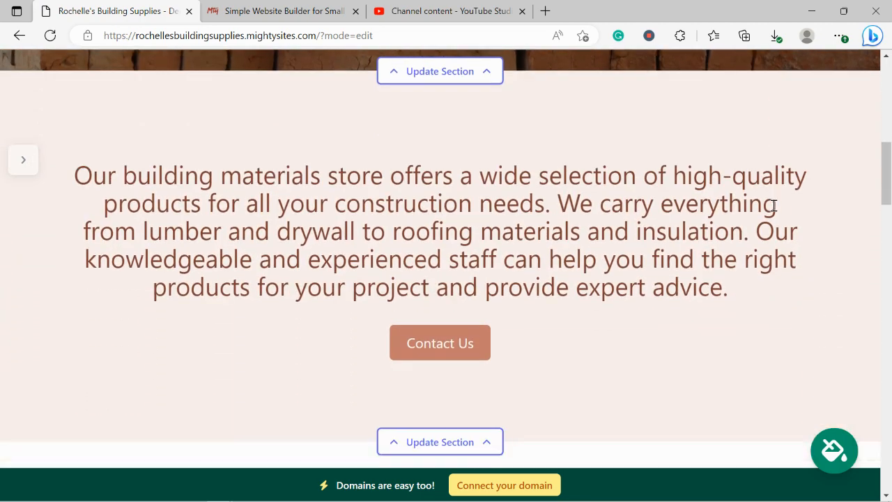
{"action": "scroll", "coordinate": [776, 210], "scroll_direction": "down", "scroll_amount": 5}
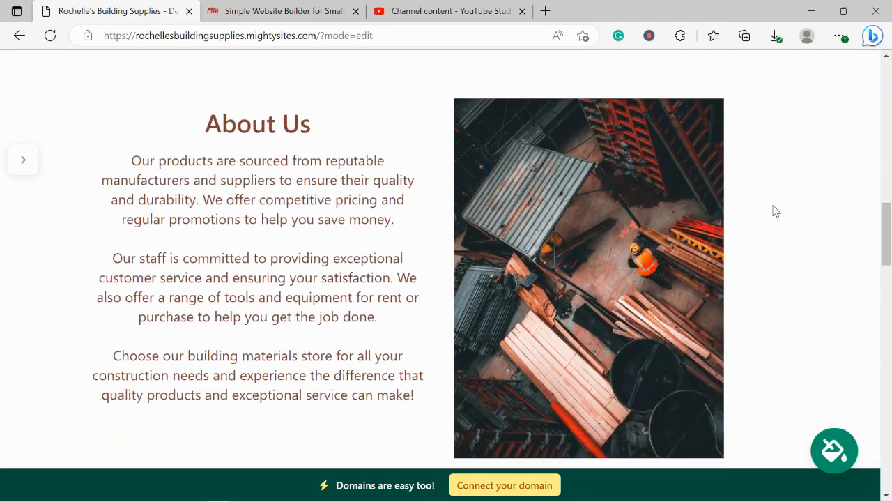
{"action": "left_click_drag", "start_coordinate": [186, 114], "coordinate": [430, 411]}
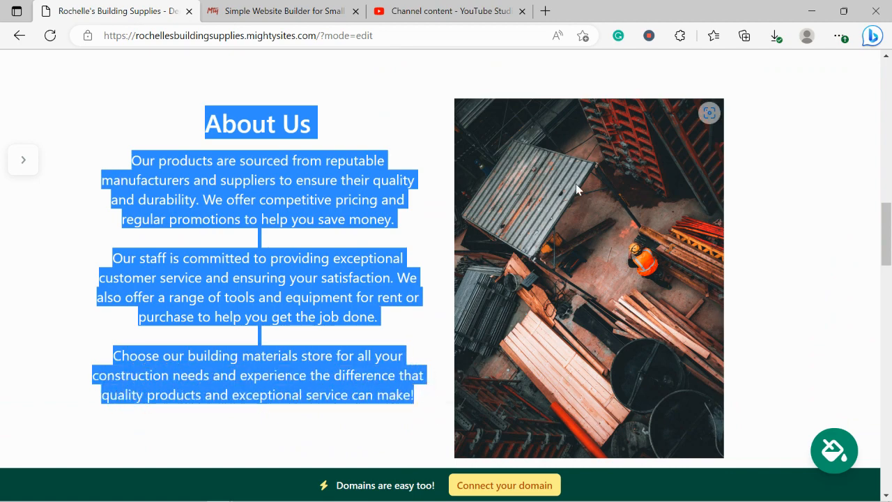
{"action": "left_click", "coordinate": [820, 241]}
{"action": "scroll", "coordinate": [821, 241], "scroll_direction": "down", "scroll_amount": 2}
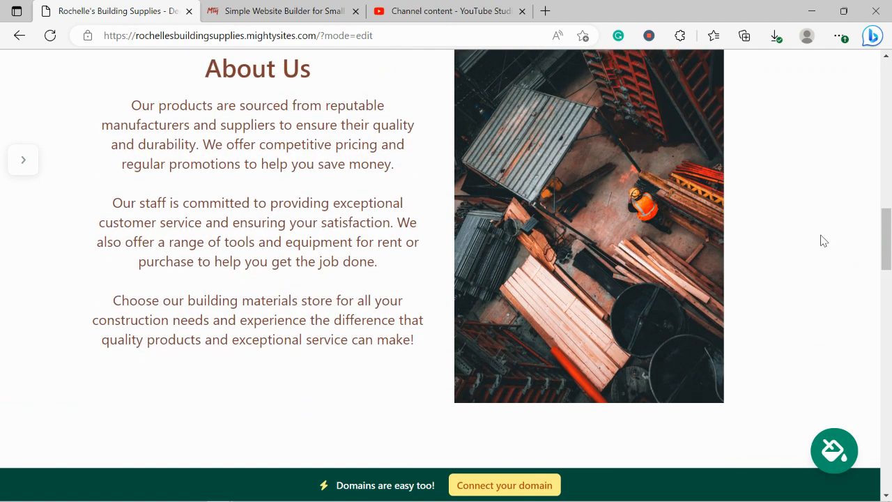
{"action": "scroll", "coordinate": [823, 240], "scroll_direction": "down", "scroll_amount": 5}
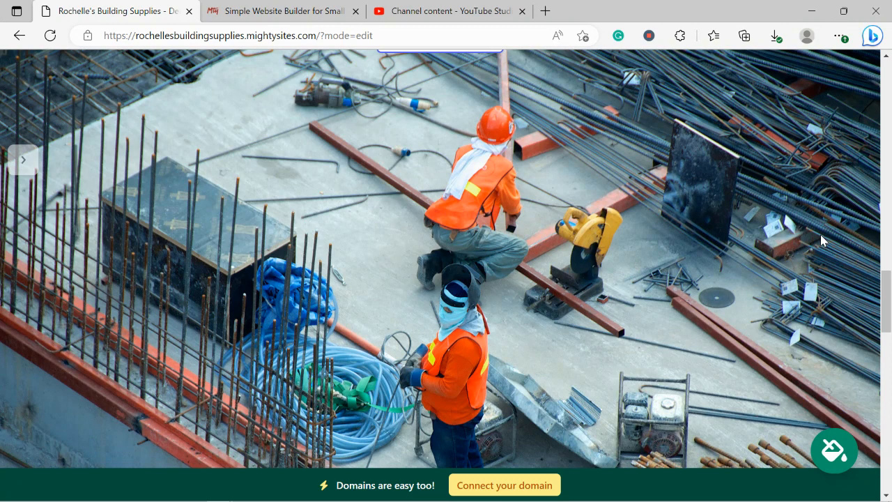
{"action": "scroll", "coordinate": [821, 240], "scroll_direction": "down", "scroll_amount": 5}
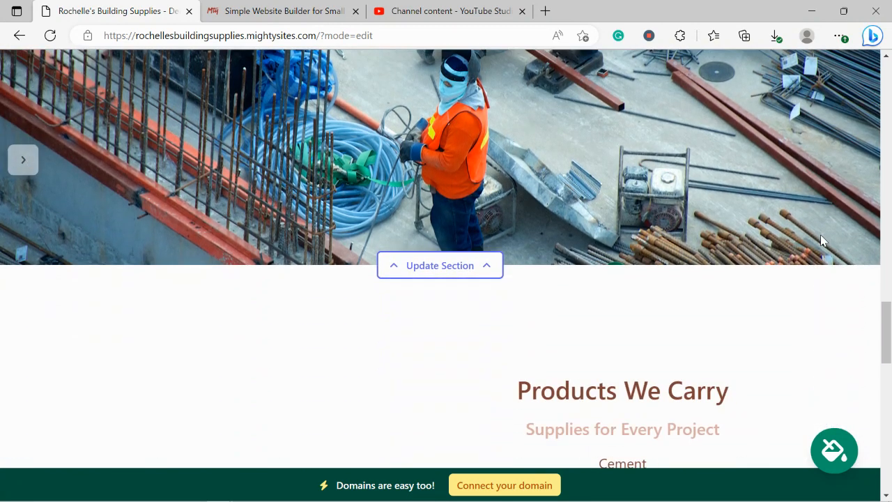
{"action": "scroll", "coordinate": [821, 240], "scroll_direction": "down", "scroll_amount": 3}
{"action": "scroll", "coordinate": [820, 241], "scroll_direction": "up", "scroll_amount": 1}
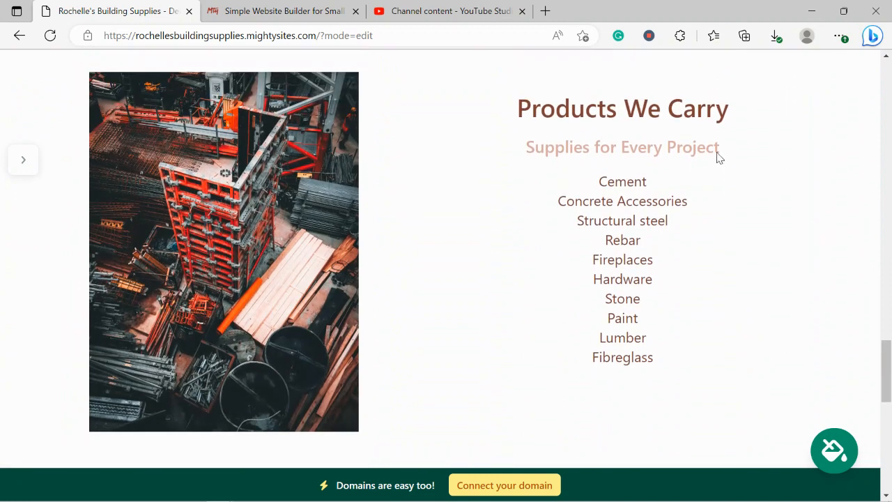
{"action": "left_click_drag", "start_coordinate": [518, 97], "coordinate": [683, 393]}
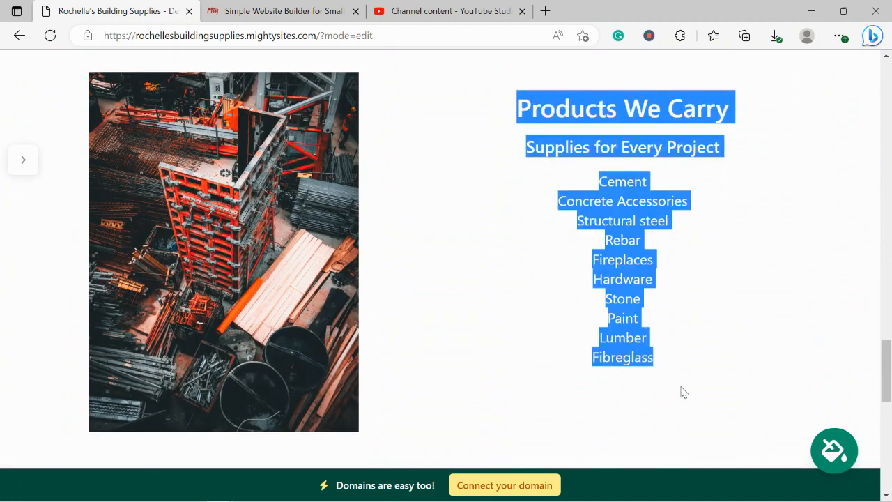
{"action": "left_click", "coordinate": [591, 394]}
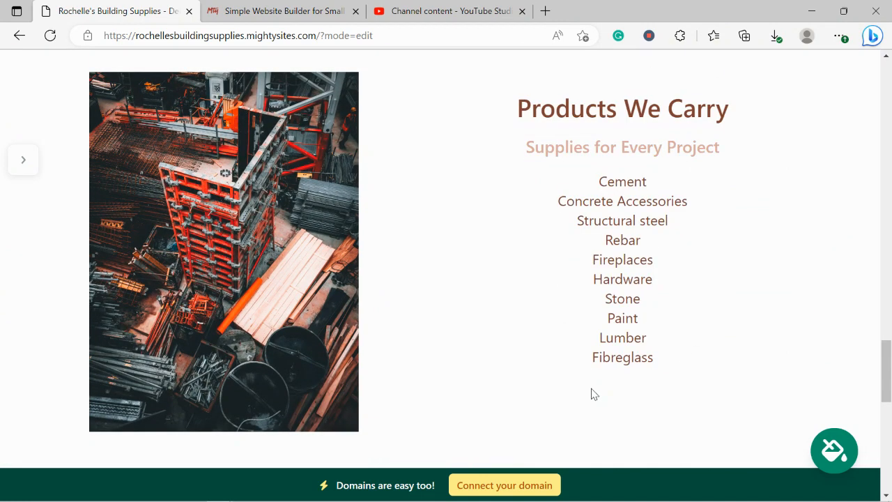
{"action": "scroll", "coordinate": [591, 394], "scroll_direction": "down", "scroll_amount": 2}
{"action": "scroll", "coordinate": [591, 394], "scroll_direction": "down", "scroll_amount": 5}
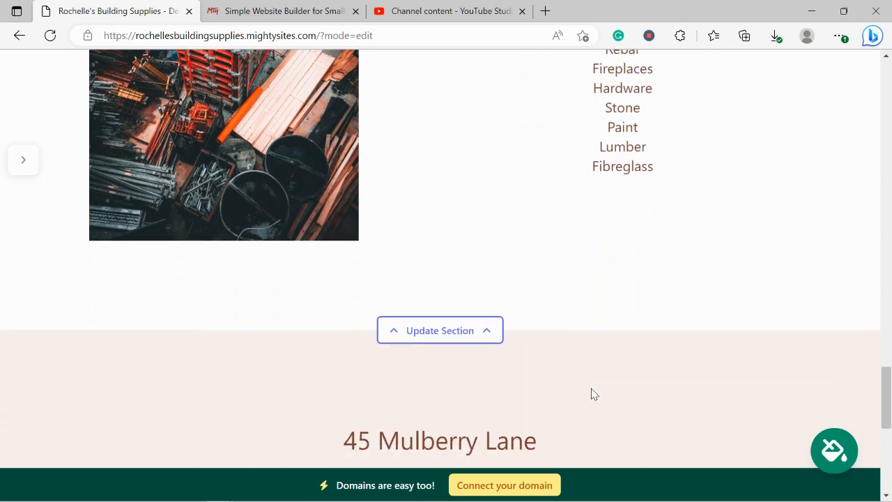
{"action": "scroll", "coordinate": [591, 394], "scroll_direction": "down", "scroll_amount": 3}
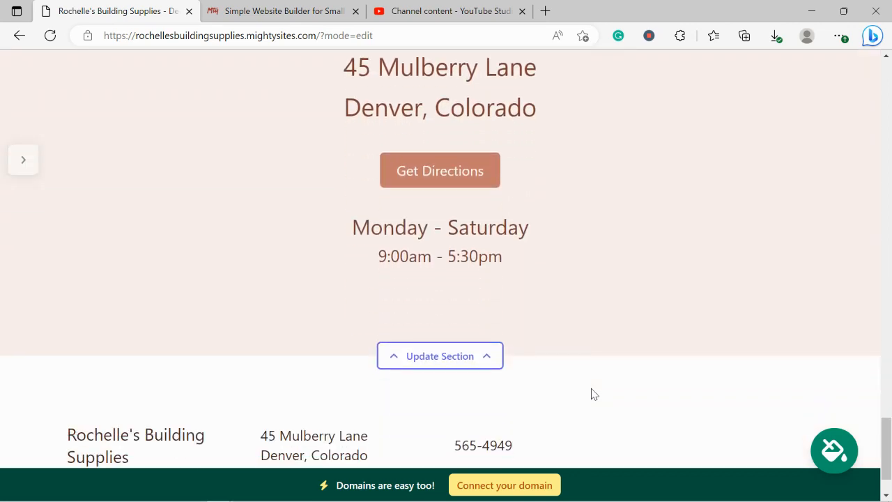
{"action": "scroll", "coordinate": [591, 393], "scroll_direction": "down", "scroll_amount": 1}
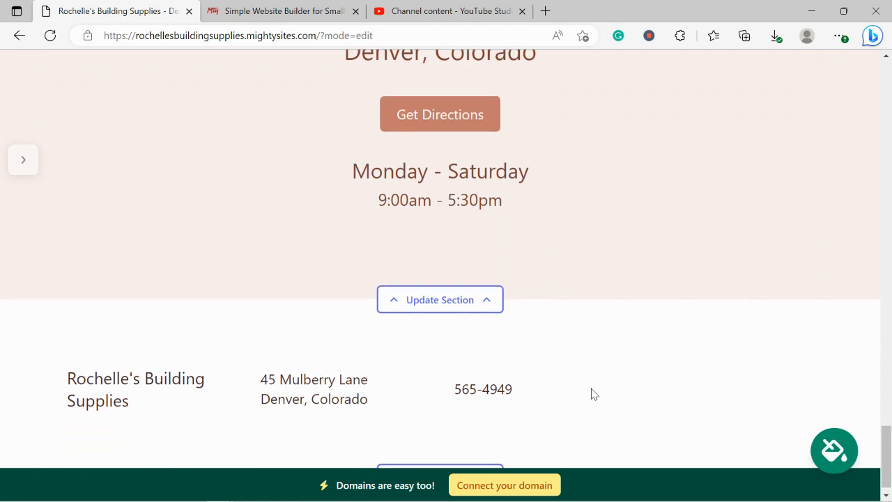
{"action": "scroll", "coordinate": [591, 394], "scroll_direction": "up", "scroll_amount": 5}
{"action": "scroll", "coordinate": [591, 394], "scroll_direction": "up", "scroll_amount": 7}
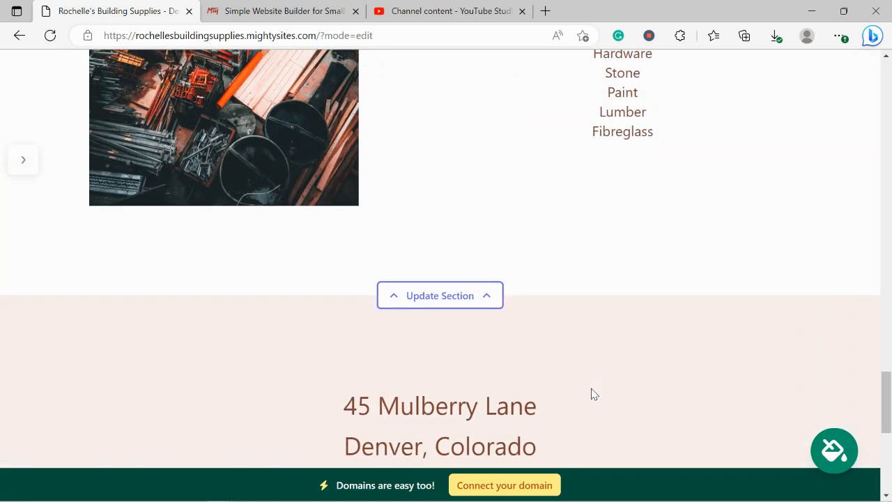
{"action": "scroll", "coordinate": [591, 394], "scroll_direction": "up", "scroll_amount": 5}
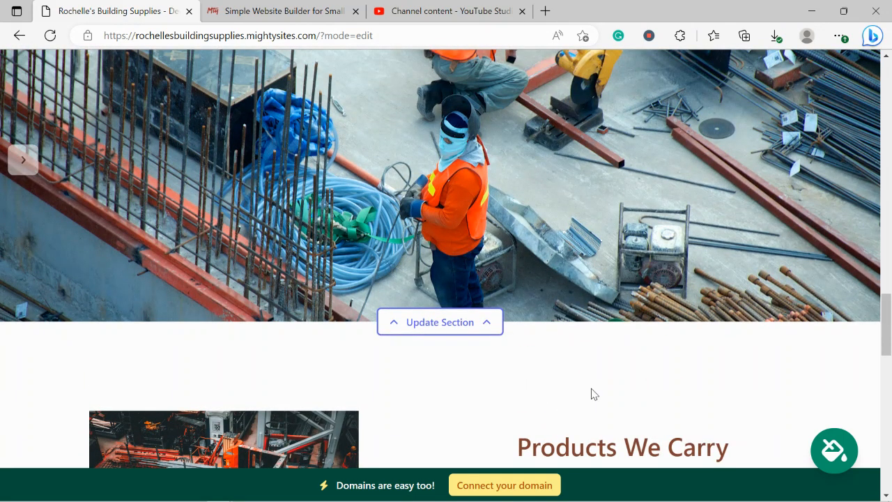
{"action": "scroll", "coordinate": [591, 394], "scroll_direction": "up", "scroll_amount": 1}
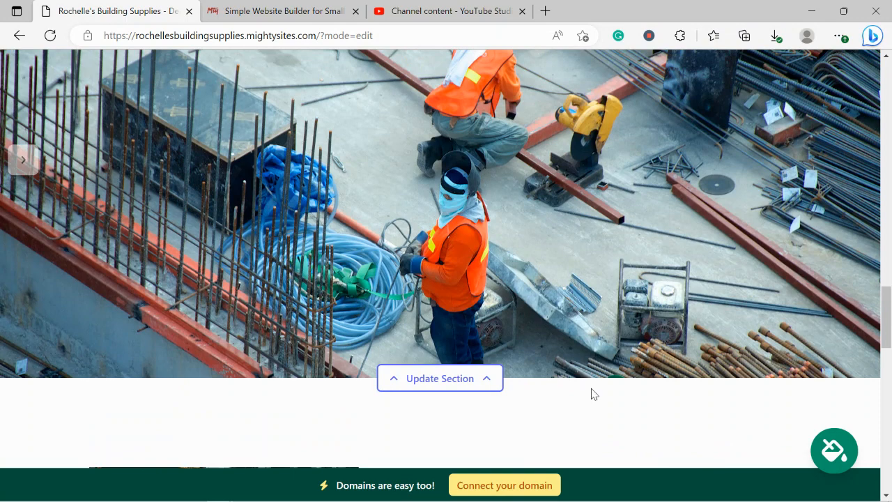
{"action": "scroll", "coordinate": [591, 394], "scroll_direction": "up", "scroll_amount": 3}
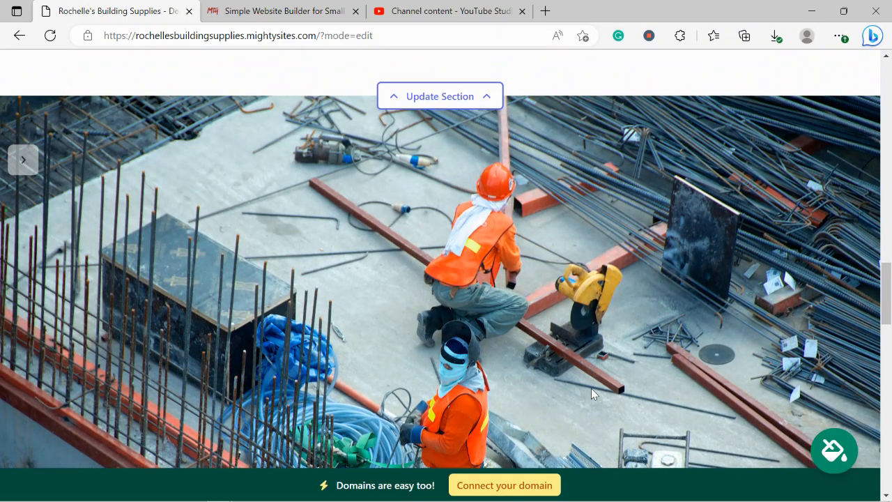
{"action": "scroll", "coordinate": [591, 389], "scroll_direction": "up", "scroll_amount": 1}
{"action": "scroll", "coordinate": [591, 394], "scroll_direction": "up", "scroll_amount": 5}
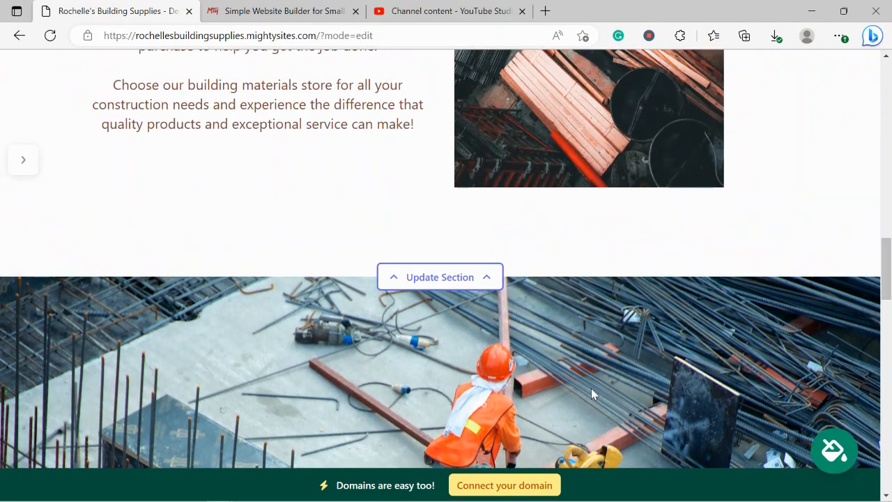
{"action": "scroll", "coordinate": [591, 393], "scroll_direction": "up", "scroll_amount": 4}
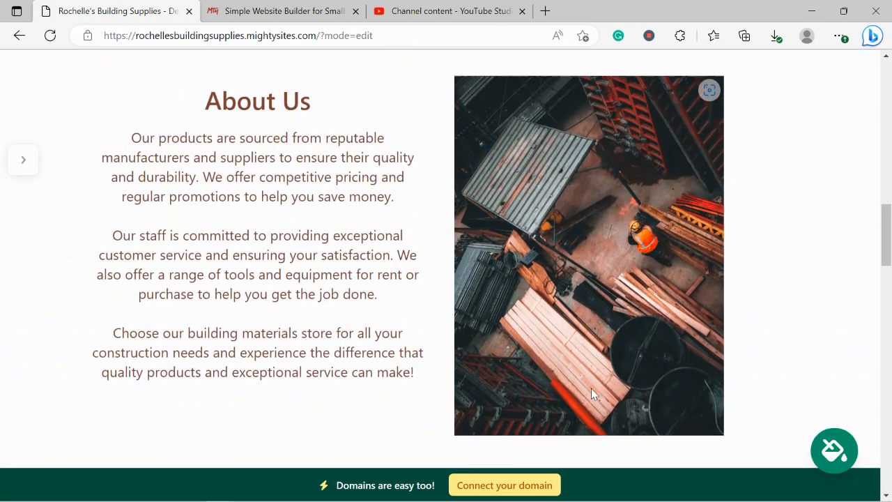
{"action": "scroll", "coordinate": [591, 394], "scroll_direction": "up", "scroll_amount": 1}
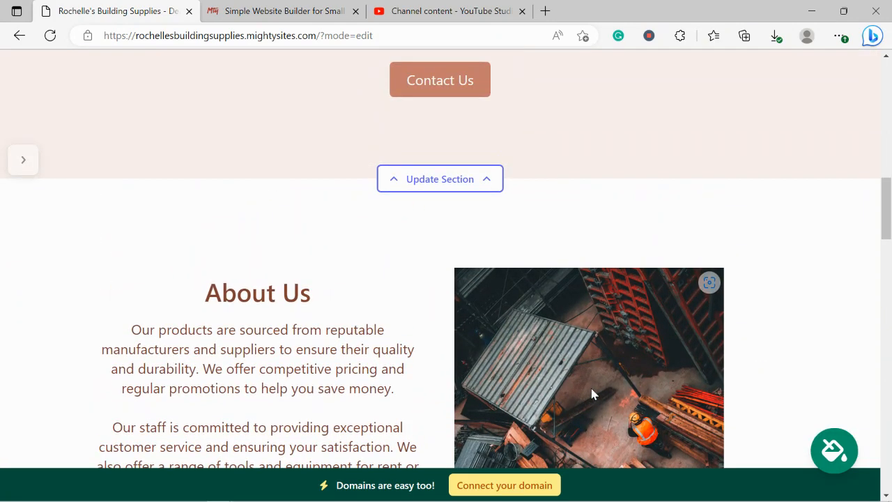
{"action": "scroll", "coordinate": [592, 394], "scroll_direction": "up", "scroll_amount": 5}
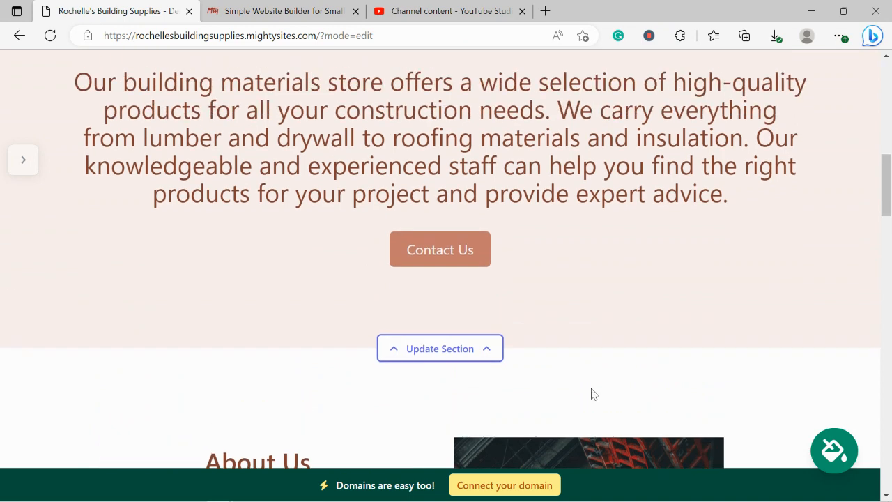
{"action": "scroll", "coordinate": [591, 394], "scroll_direction": "up", "scroll_amount": 10}
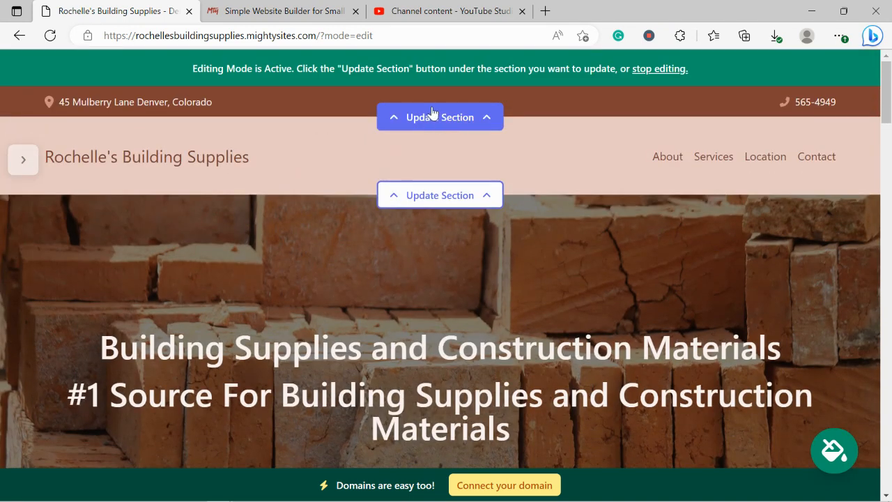
Step: Turn on Show email on site in the top contact bar, check the Maps link, and save the location
{"action": "left_click", "coordinate": [455, 125]}
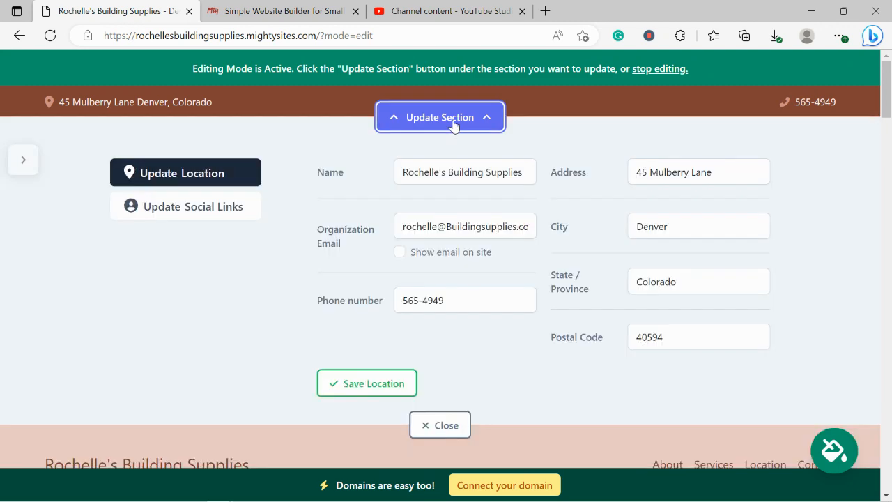
{"action": "left_click", "coordinate": [400, 252]}
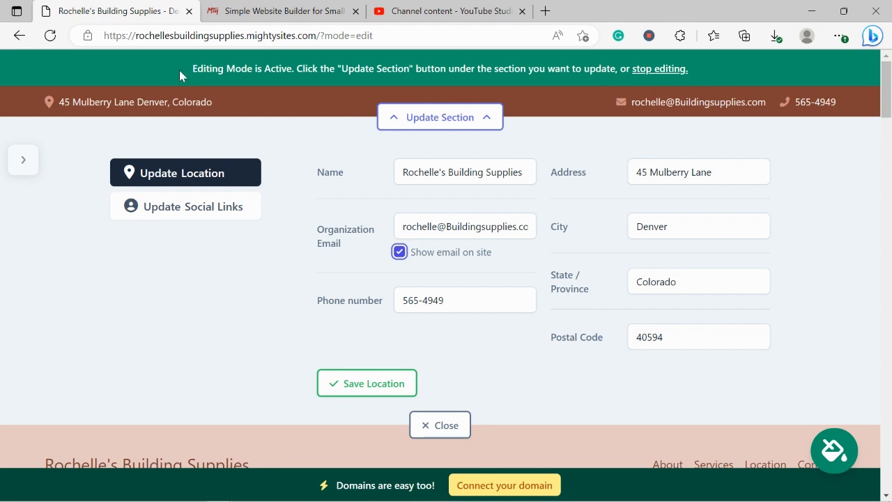
{"action": "left_click", "coordinate": [135, 104]}
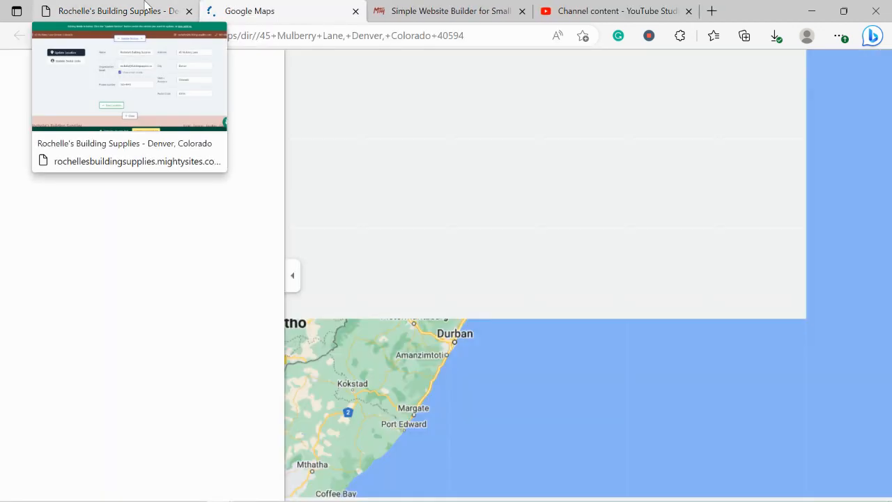
{"action": "left_click", "coordinate": [145, 8]}
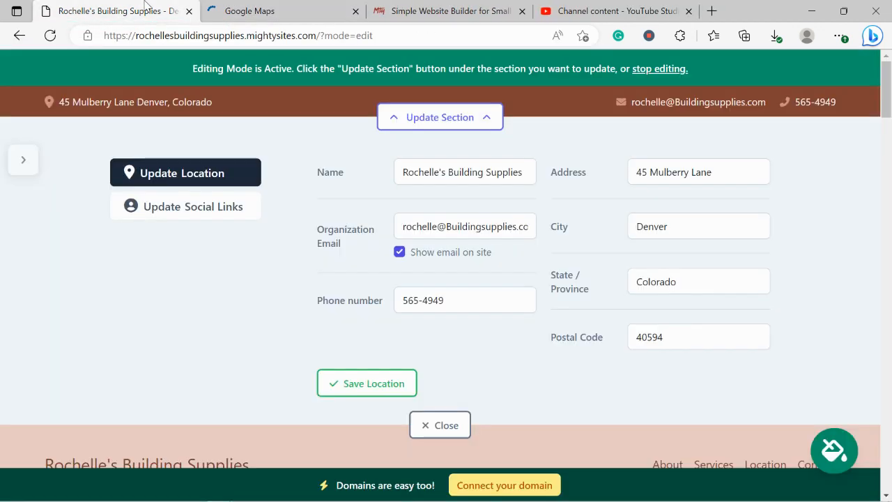
{"action": "left_click", "coordinate": [356, 11]}
{"action": "left_click", "coordinate": [377, 380]}
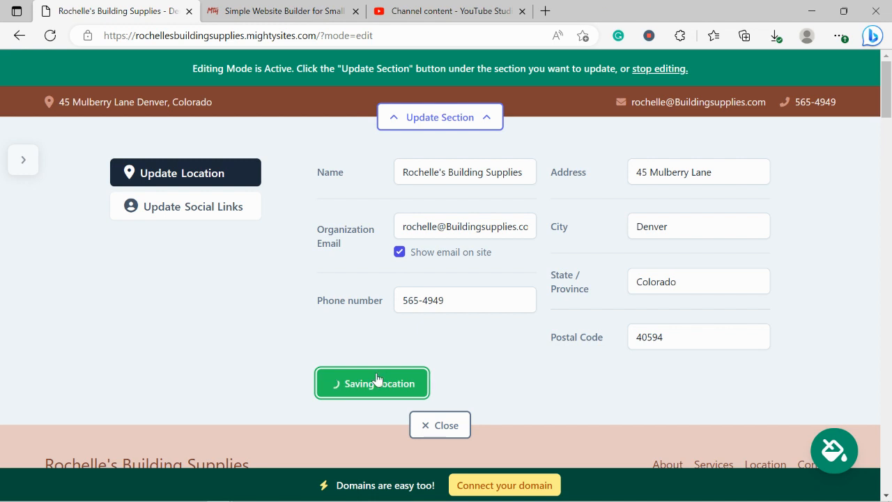
{"action": "left_click", "coordinate": [220, 211]}
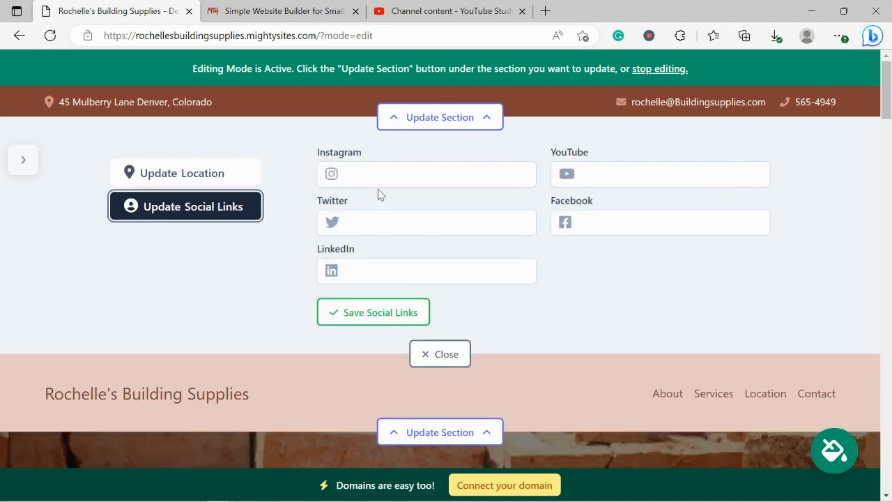
Step: Try an Instagram handle, then save the social links empty and close the top-bar editor
{"action": "left_click", "coordinate": [407, 182]}
{"action": "type", "text": "mightysites"}
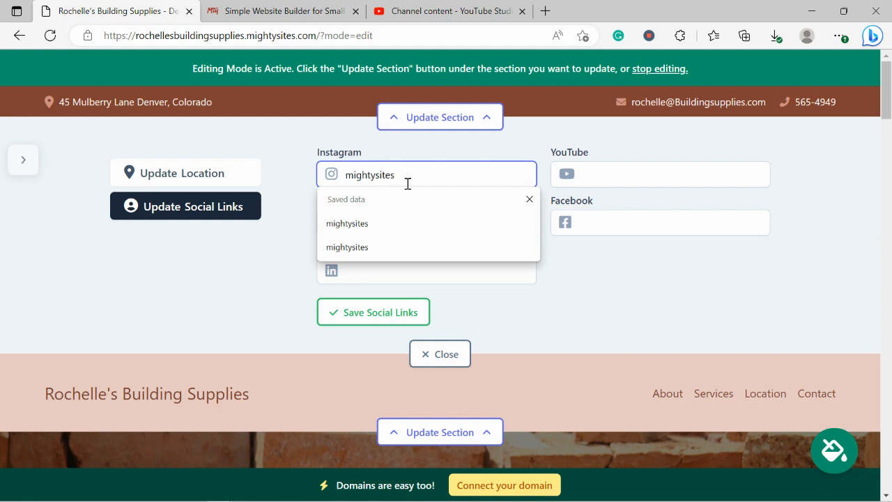
{"action": "key", "text": "Return"}
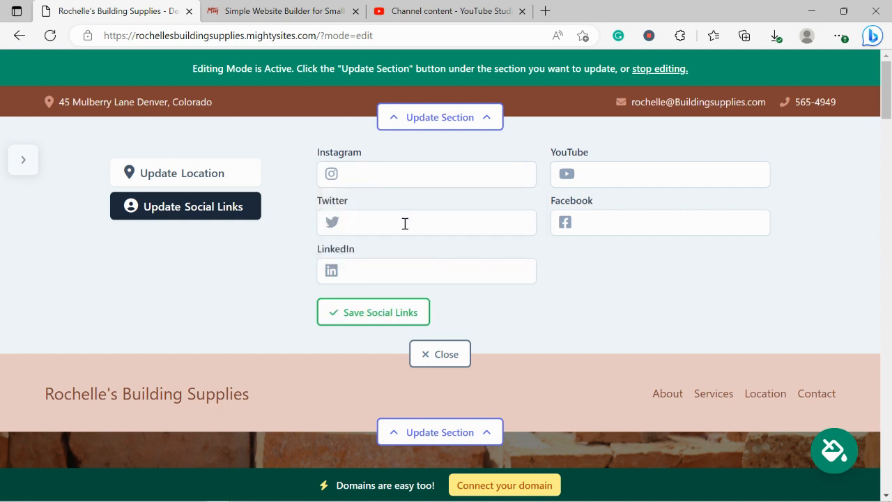
{"action": "left_click", "coordinate": [404, 223]}
{"action": "left_click", "coordinate": [622, 310]}
{"action": "left_click", "coordinate": [395, 314]}
{"action": "left_click", "coordinate": [439, 354]}
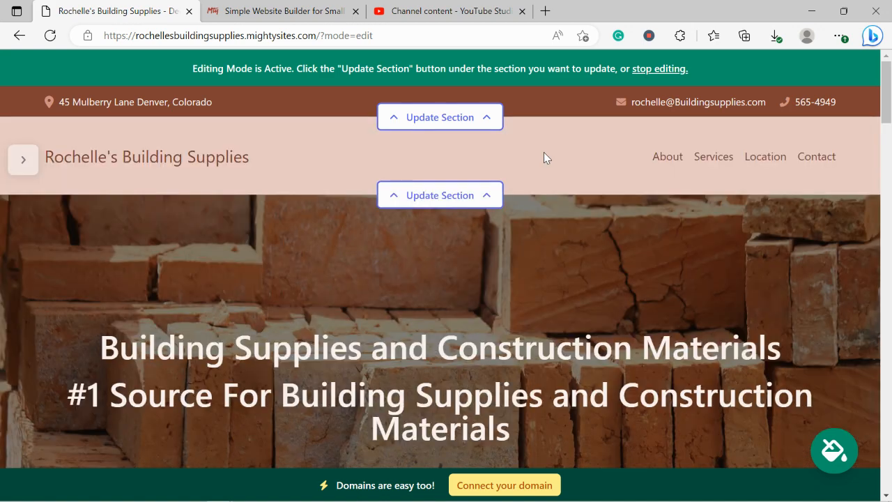
Step: Upload the Mighty Sites logo image from Pictures as the header logo and open it for editing
{"action": "left_click", "coordinate": [447, 203]}
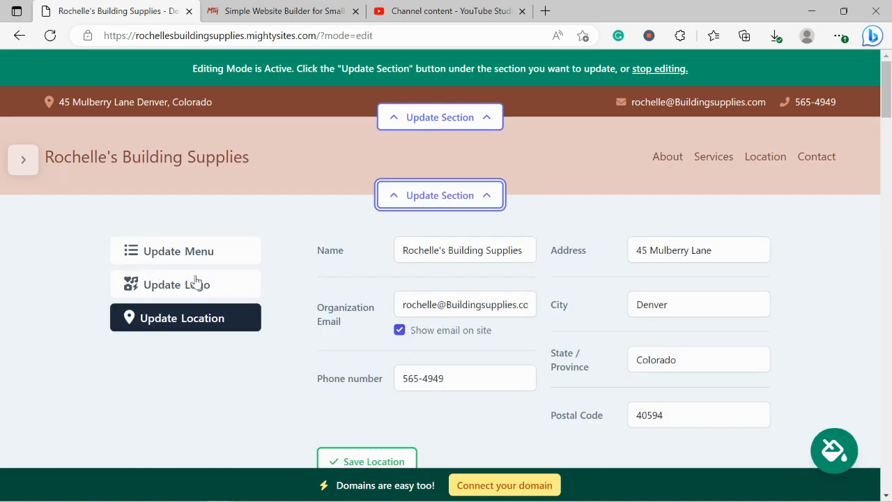
{"action": "left_click", "coordinate": [196, 283]}
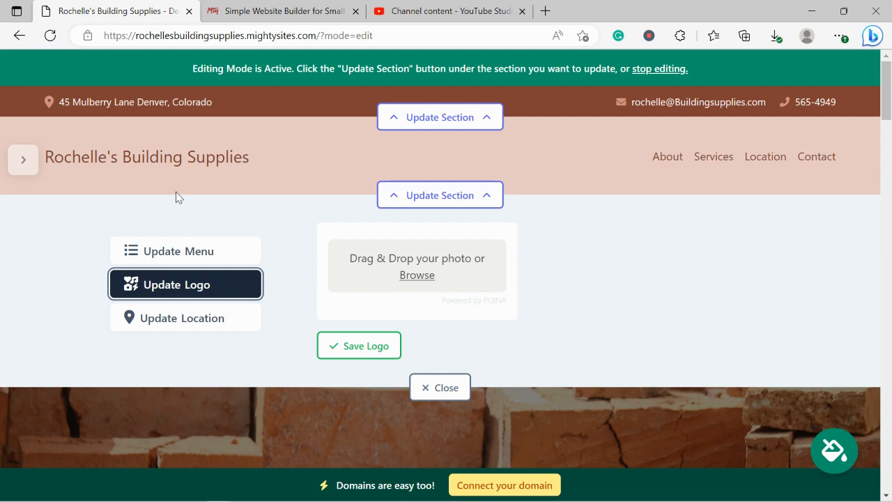
{"action": "left_click", "coordinate": [410, 275]}
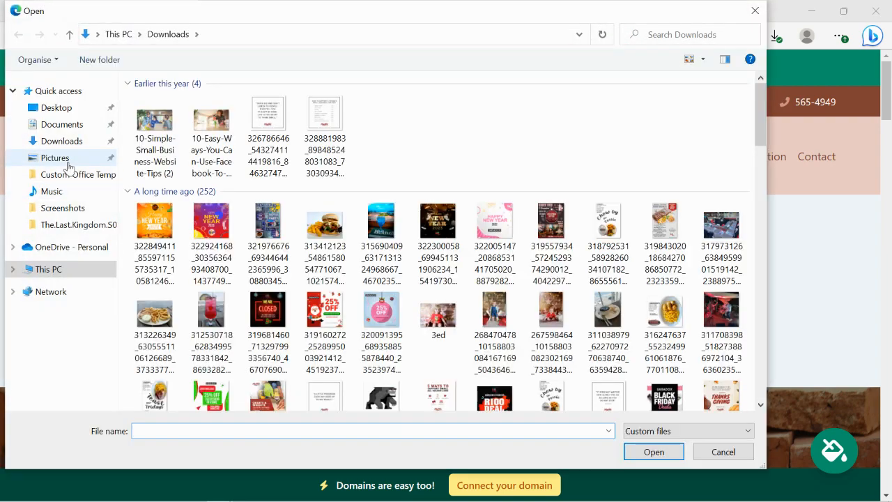
{"action": "left_click", "coordinate": [69, 162]}
{"action": "double_click", "coordinate": [437, 143]}
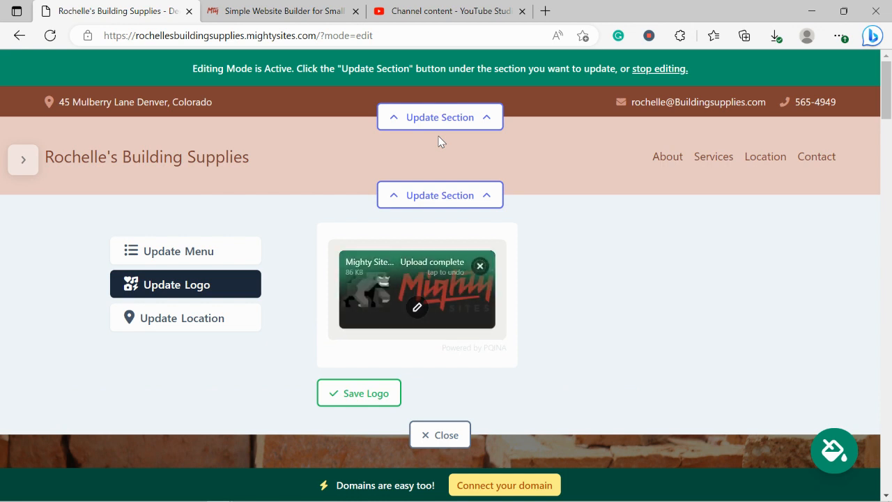
{"action": "left_click", "coordinate": [417, 307]}
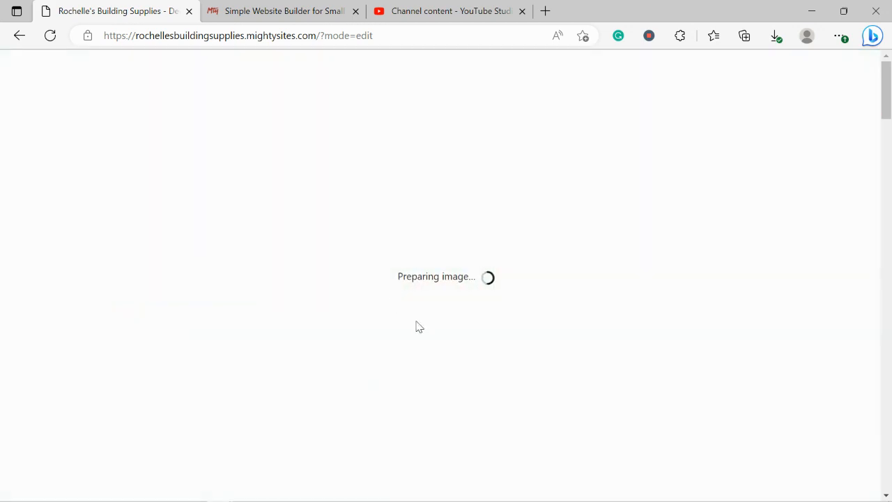
Step: Crop the empty space above and below the logo, save it to the header, and close the panel
{"action": "left_click_drag", "start_coordinate": [165, 122], "coordinate": [165, 172]}
{"action": "left_click_drag", "start_coordinate": [171, 417], "coordinate": [165, 370]}
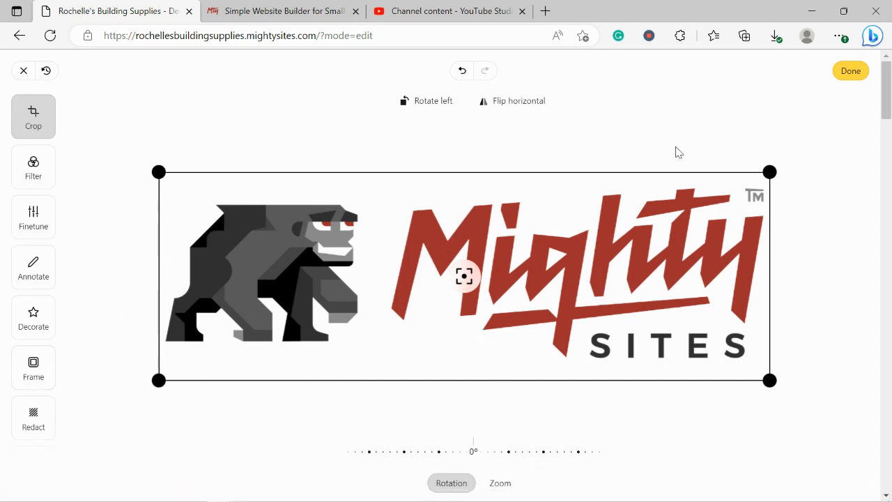
{"action": "left_click", "coordinate": [850, 73]}
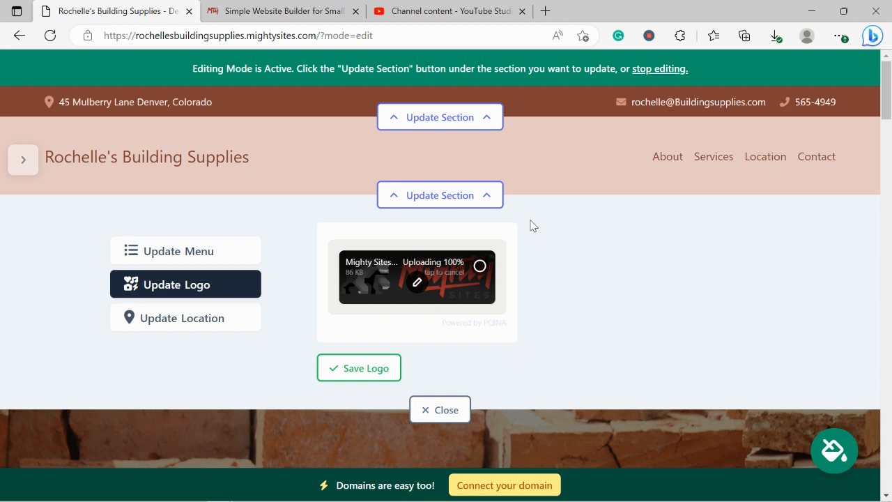
{"action": "left_click", "coordinate": [369, 377]}
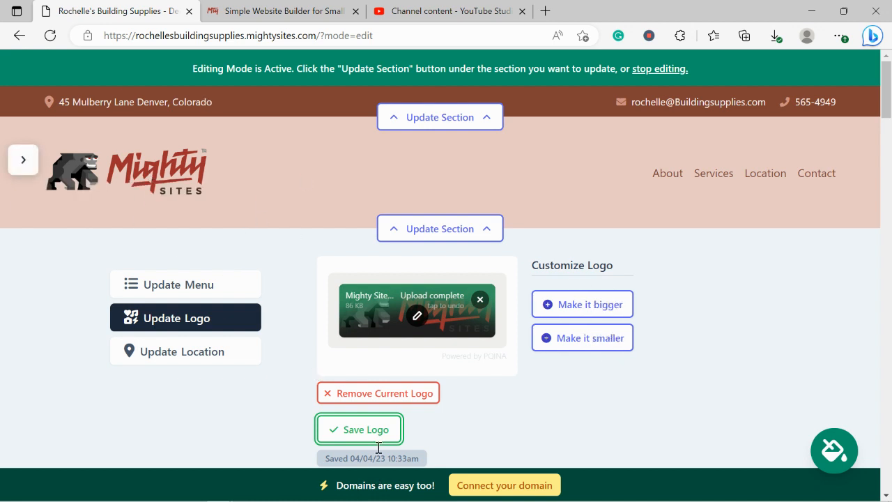
{"action": "scroll", "coordinate": [384, 436], "scroll_direction": "down", "scroll_amount": 1}
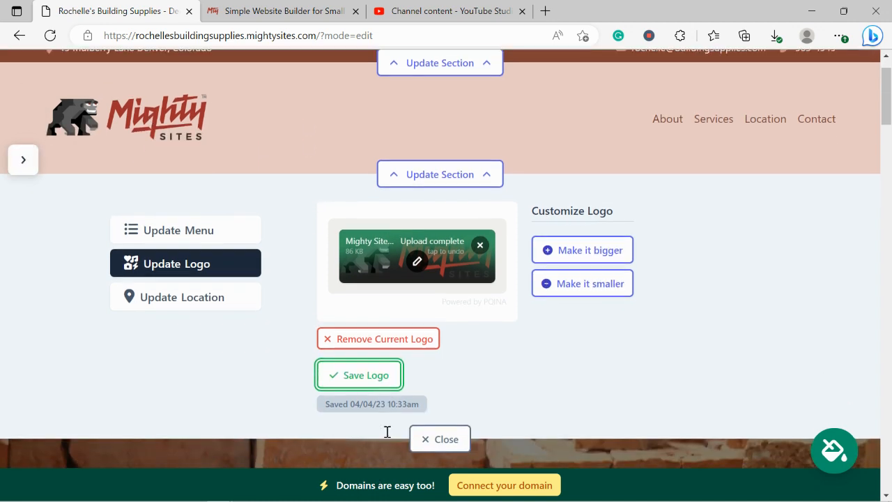
{"action": "left_click", "coordinate": [456, 436]}
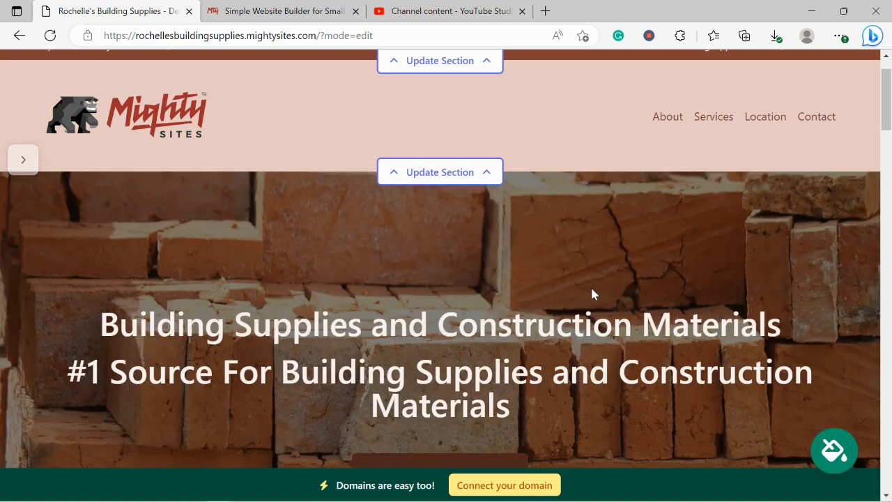
{"action": "scroll", "coordinate": [592, 289], "scroll_direction": "up", "scroll_amount": 1}
{"action": "scroll", "coordinate": [591, 289], "scroll_direction": "down", "scroll_amount": 3}
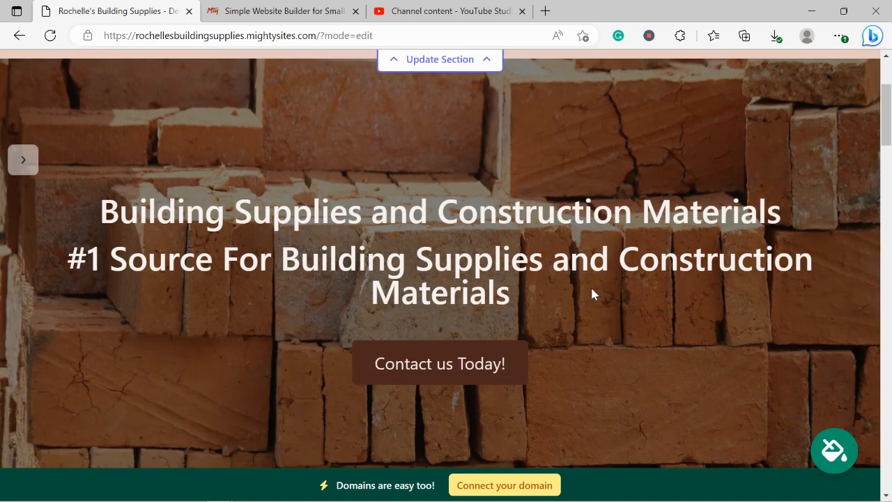
{"action": "scroll", "coordinate": [592, 289], "scroll_direction": "down", "scroll_amount": 5}
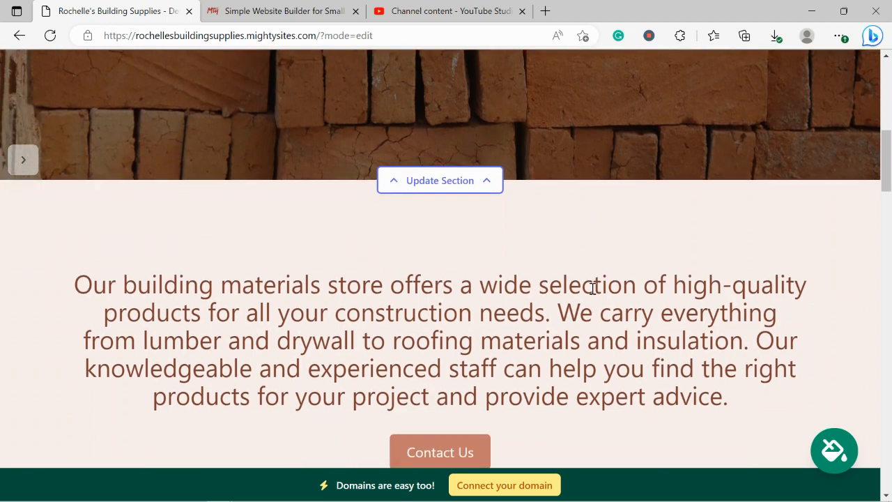
{"action": "scroll", "coordinate": [591, 290], "scroll_direction": "down", "scroll_amount": 2}
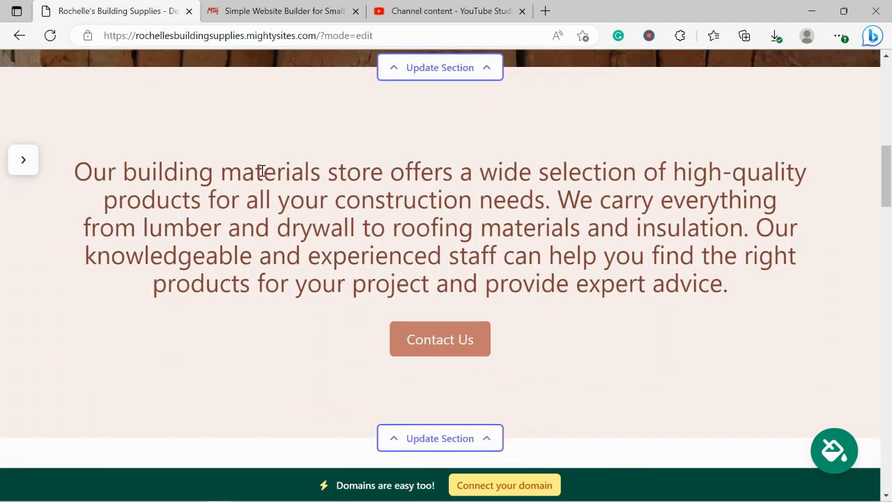
{"action": "scroll", "coordinate": [262, 171], "scroll_direction": "down", "scroll_amount": 1}
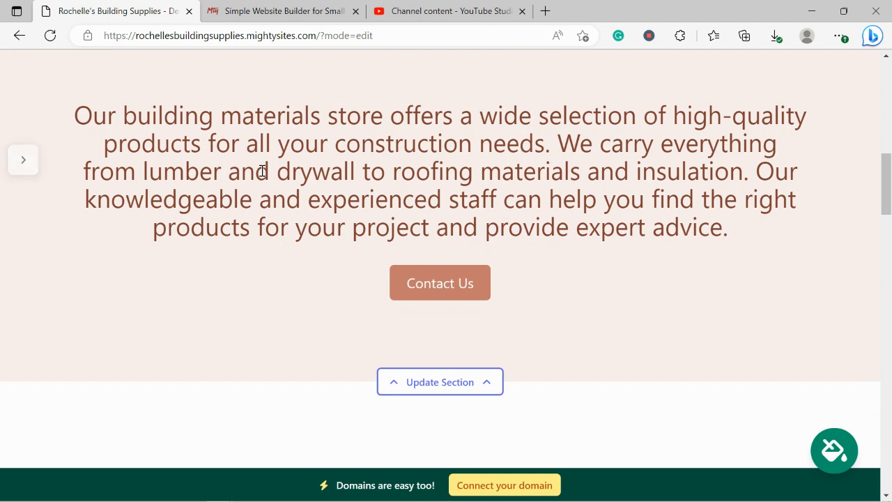
{"action": "scroll", "coordinate": [262, 171], "scroll_direction": "up", "scroll_amount": 1}
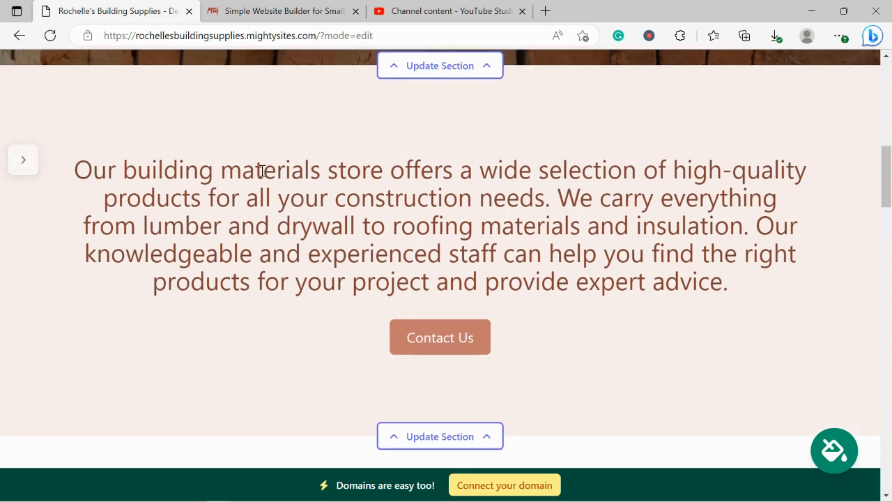
{"action": "left_click_drag", "start_coordinate": [94, 171], "coordinate": [753, 356]}
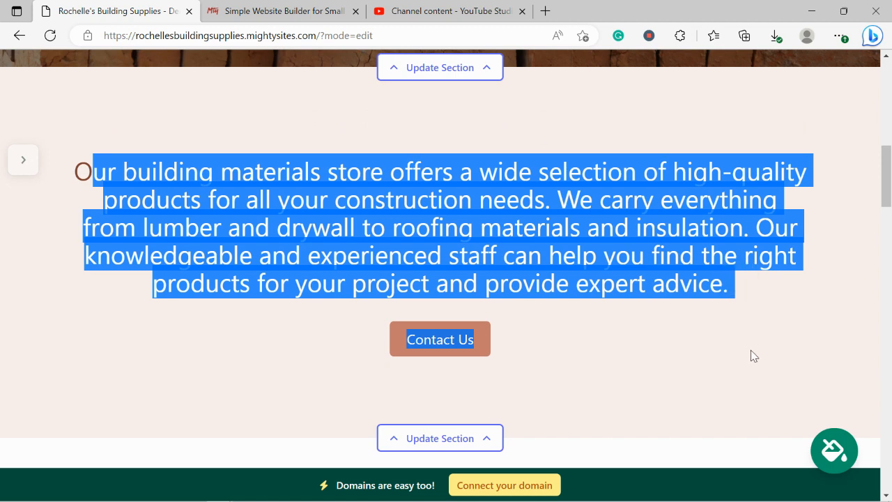
{"action": "left_click", "coordinate": [752, 356]}
{"action": "scroll", "coordinate": [754, 355], "scroll_direction": "up", "scroll_amount": 3}
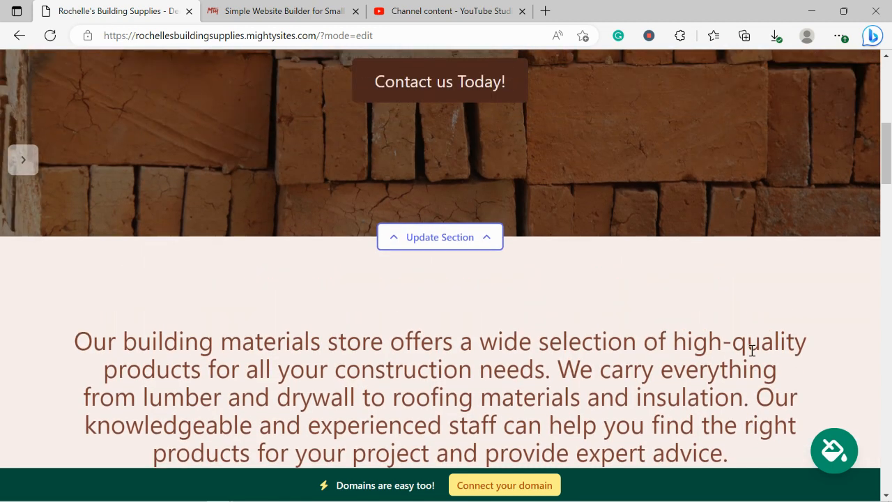
{"action": "scroll", "coordinate": [687, 191], "scroll_direction": "up", "scroll_amount": 6}
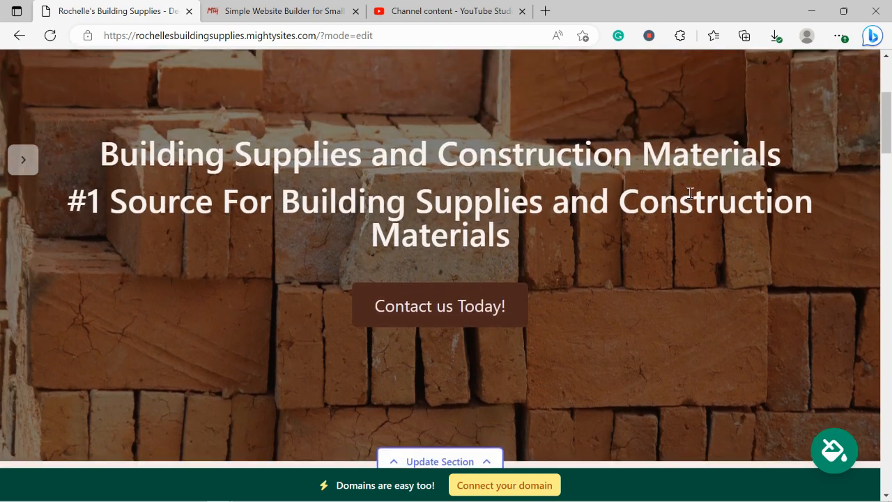
{"action": "scroll", "coordinate": [690, 193], "scroll_direction": "up", "scroll_amount": 1}
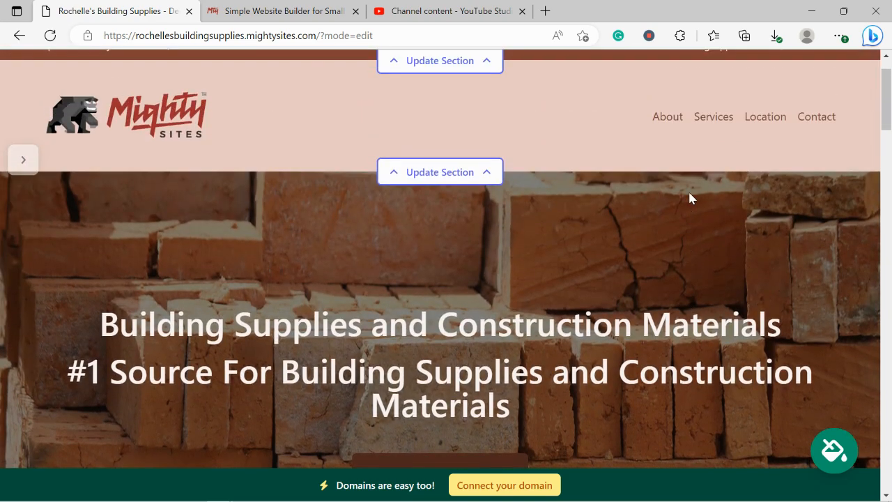
Step: Apply and save the brown colour theme, giving a white header under a dark brown contact bar
{"action": "left_click", "coordinate": [833, 453]}
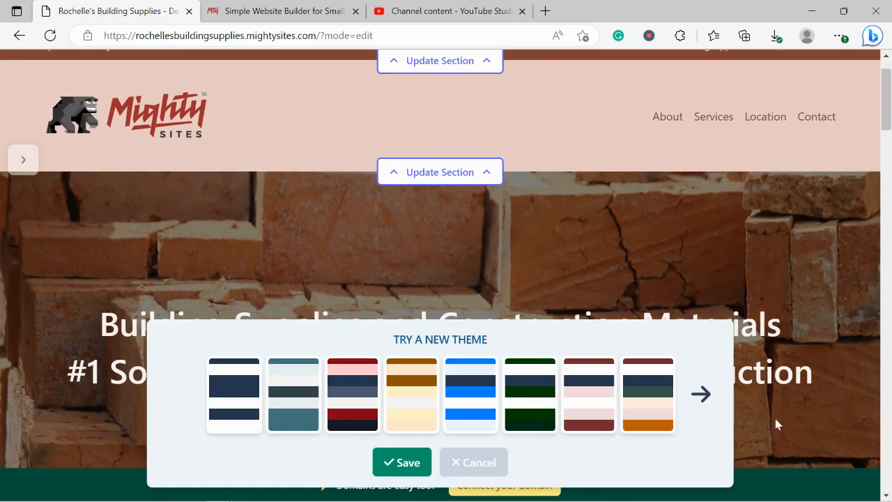
{"action": "left_click", "coordinate": [693, 395]}
{"action": "left_click", "coordinate": [694, 396]}
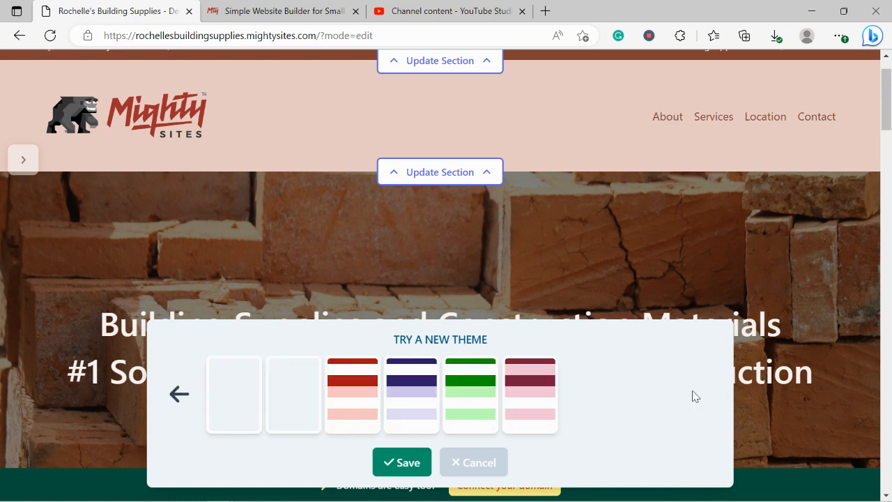
{"action": "left_click", "coordinate": [168, 399]}
{"action": "left_click", "coordinate": [168, 399]}
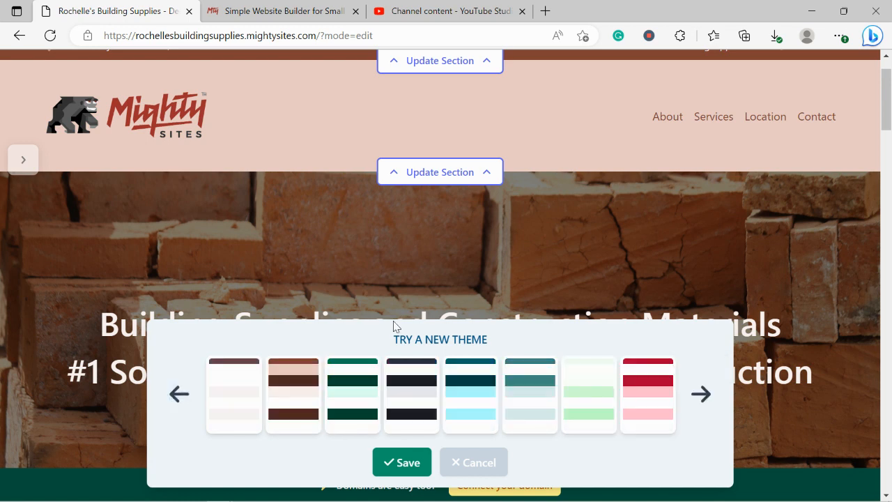
{"action": "left_click", "coordinate": [700, 396]}
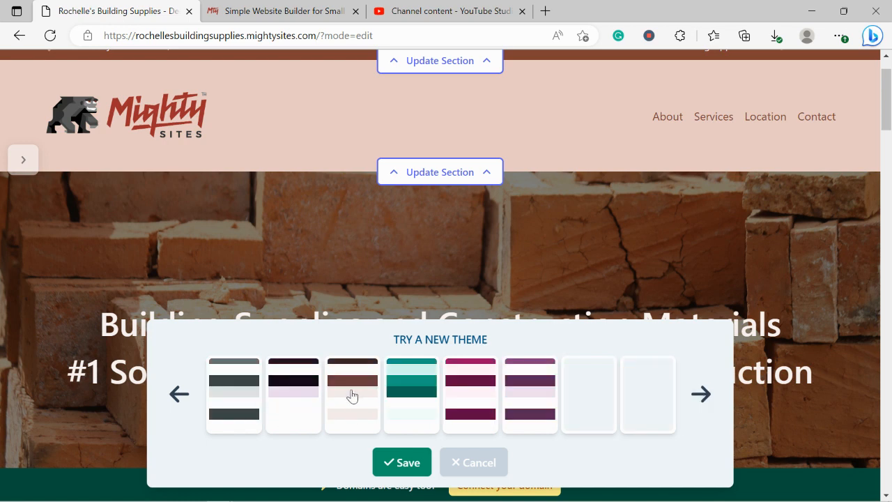
{"action": "left_click", "coordinate": [352, 396]}
{"action": "left_click", "coordinate": [411, 472]}
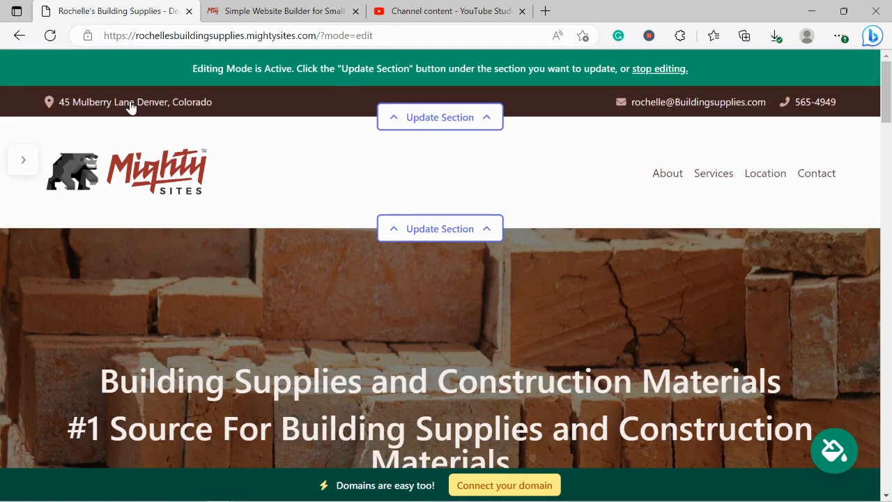
Step: Start updating the hero section's background image from the stock photo library
{"action": "scroll", "coordinate": [131, 106], "scroll_direction": "down", "scroll_amount": 3}
{"action": "scroll", "coordinate": [130, 106], "scroll_direction": "down", "scroll_amount": 4}
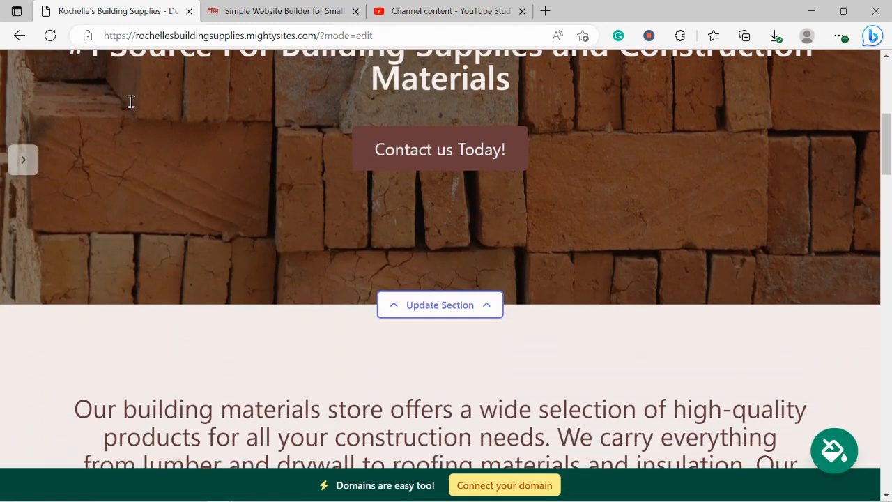
{"action": "scroll", "coordinate": [131, 107], "scroll_direction": "up", "scroll_amount": 1}
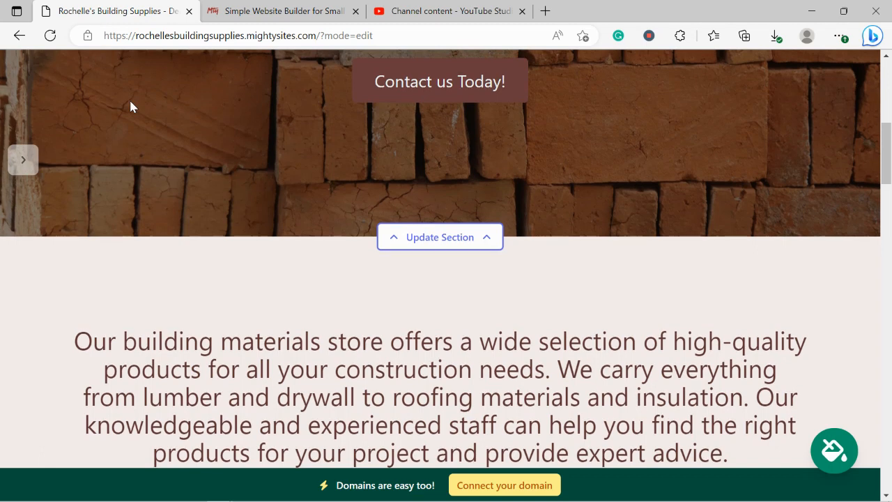
{"action": "left_click", "coordinate": [412, 237]}
{"action": "left_click", "coordinate": [213, 332]}
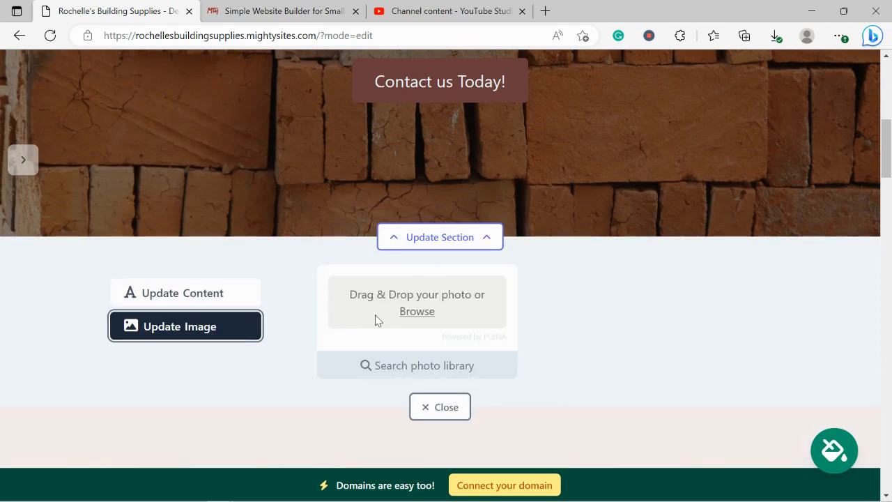
{"action": "left_click", "coordinate": [471, 372]}
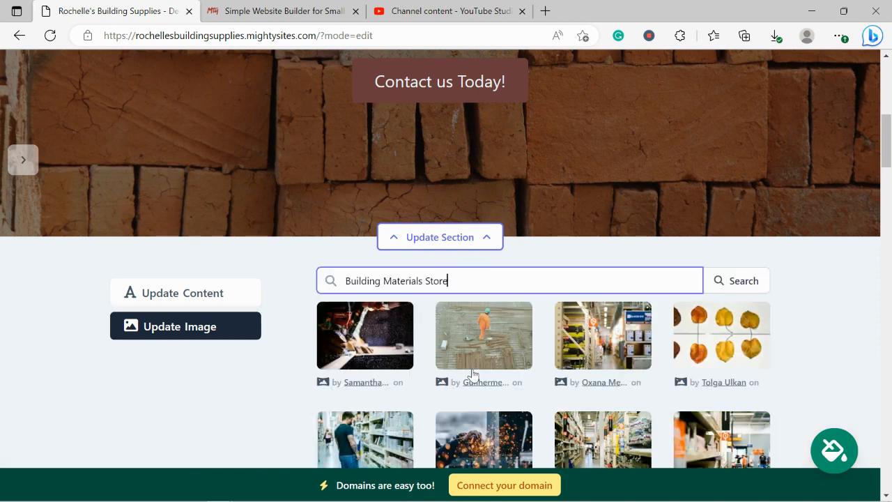
Step: Search 'Building Materials Store' and save the power-tool aisle photo as the hero image
{"action": "left_click", "coordinate": [805, 323]}
{"action": "scroll", "coordinate": [805, 322], "scroll_direction": "down", "scroll_amount": 1}
{"action": "scroll", "coordinate": [805, 322], "scroll_direction": "down", "scroll_amount": 1}
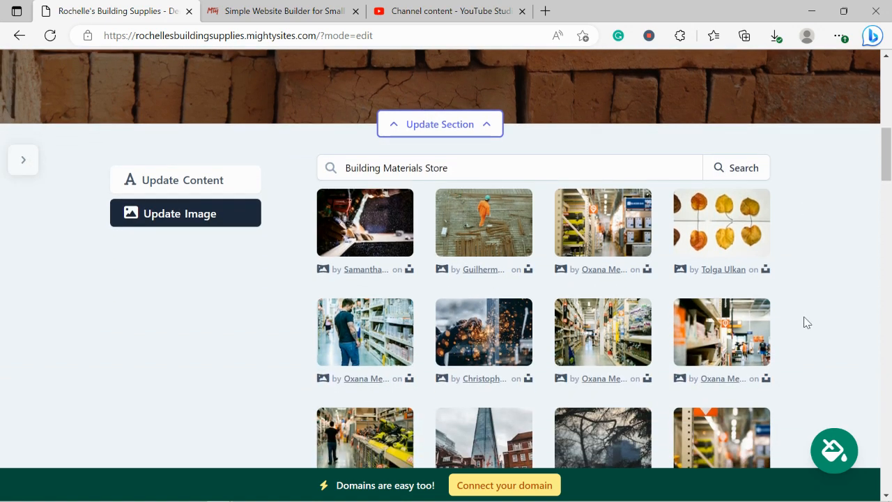
{"action": "scroll", "coordinate": [807, 322], "scroll_direction": "down", "scroll_amount": 1}
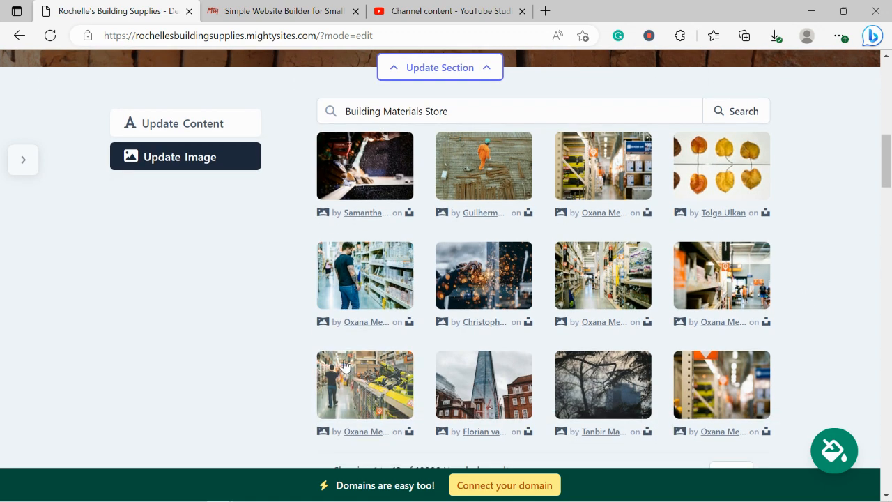
{"action": "left_click", "coordinate": [373, 381]}
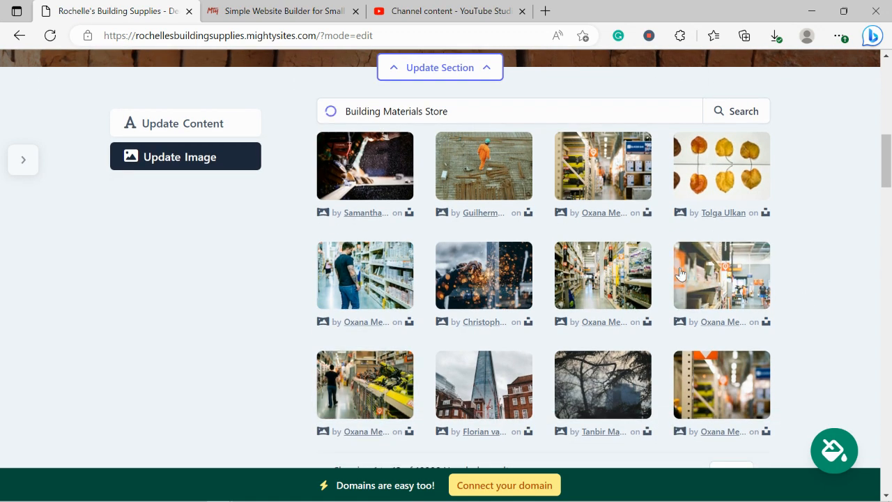
{"action": "left_click", "coordinate": [498, 404]}
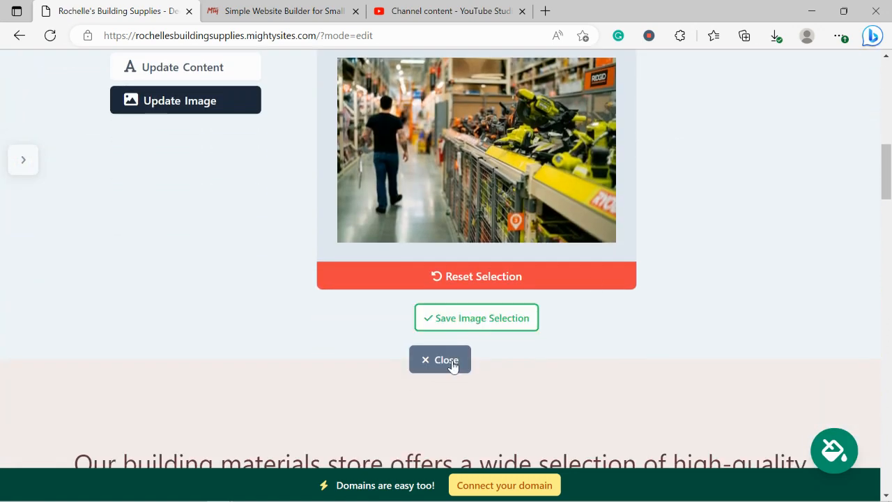
{"action": "left_click", "coordinate": [433, 315]}
Step: Bring up the hero's content editor and review its title and subtitle
{"action": "left_click", "coordinate": [228, 72]}
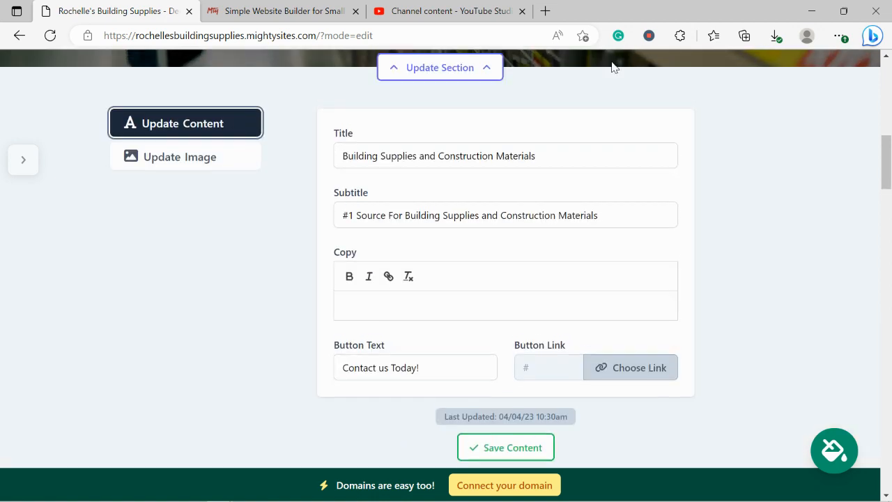
{"action": "scroll", "coordinate": [612, 62], "scroll_direction": "up", "scroll_amount": 6}
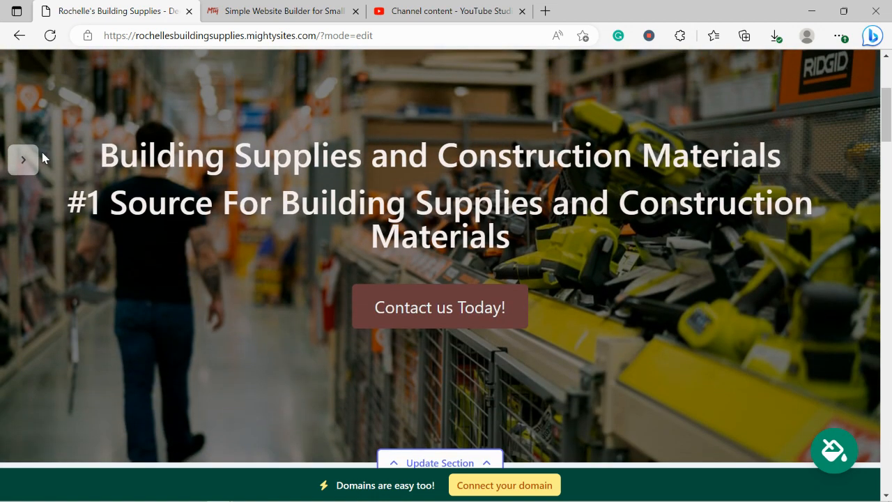
{"action": "left_click_drag", "start_coordinate": [92, 137], "coordinate": [590, 243]}
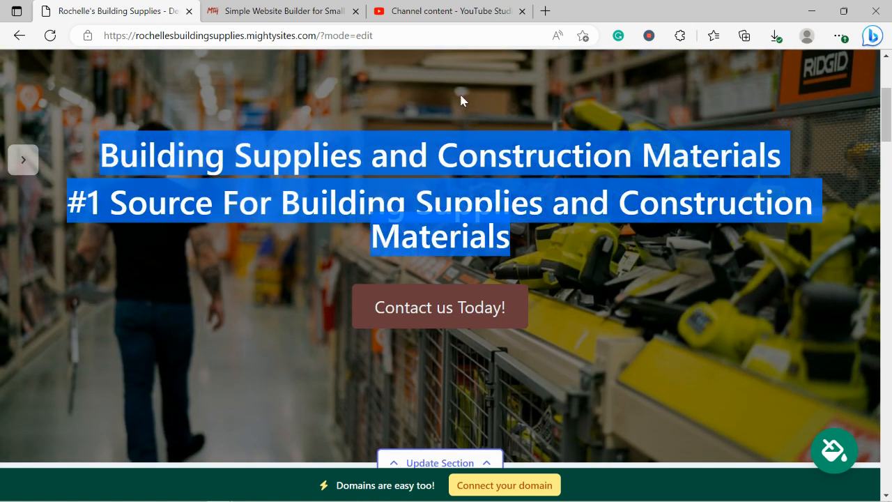
{"action": "scroll", "coordinate": [478, 273], "scroll_direction": "down", "scroll_amount": 1}
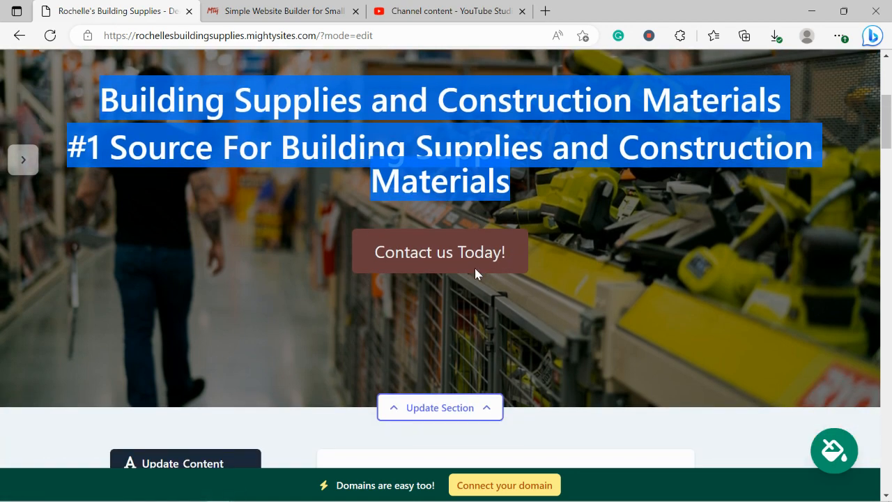
{"action": "scroll", "coordinate": [468, 227], "scroll_direction": "down", "scroll_amount": 6}
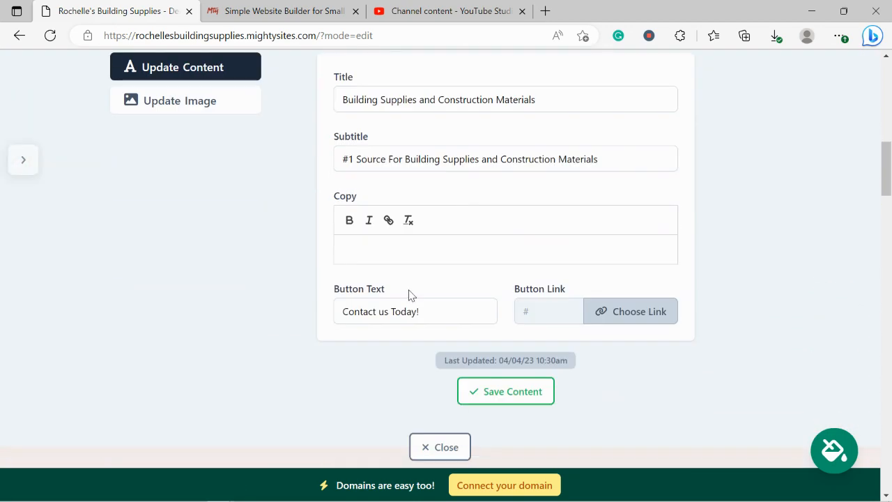
Step: Change the hero button's label to 'Get Directions'
{"action": "left_click", "coordinate": [432, 316]}
{"action": "triple_click", "coordinate": [432, 315]}
{"action": "type", "text": "re"}
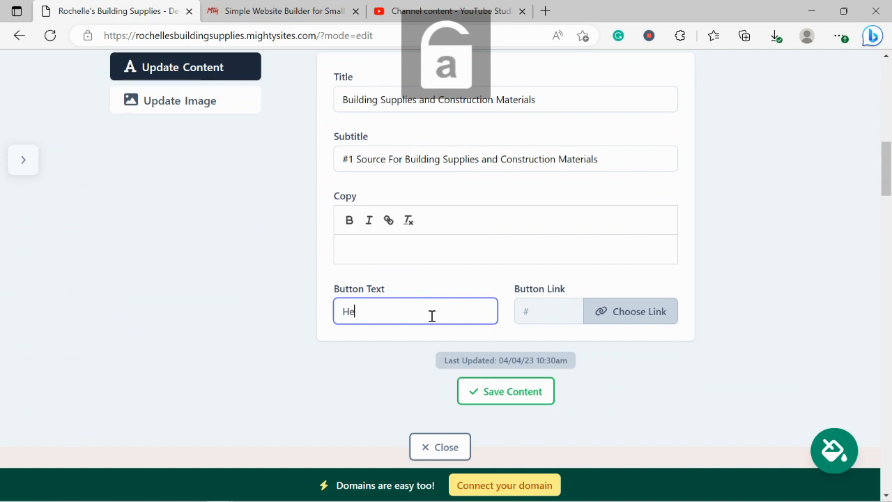
{"action": "key", "text": "BackSpace"}
{"action": "key", "text": "BackSpace"}
{"action": "key", "text": "BackSpace"}
{"action": "type", "text": "Get Directions"}
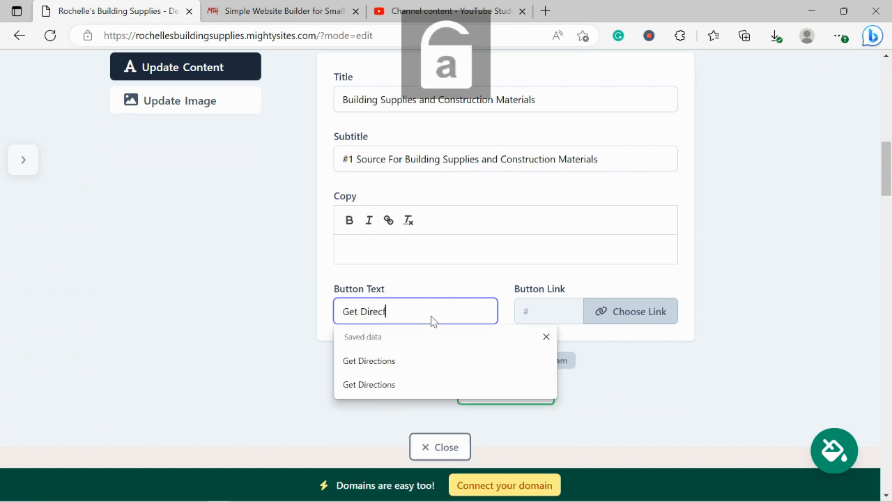
Step: Link the button to the store's Directions Link, then save the content and close the editor
{"action": "left_click", "coordinate": [627, 311]}
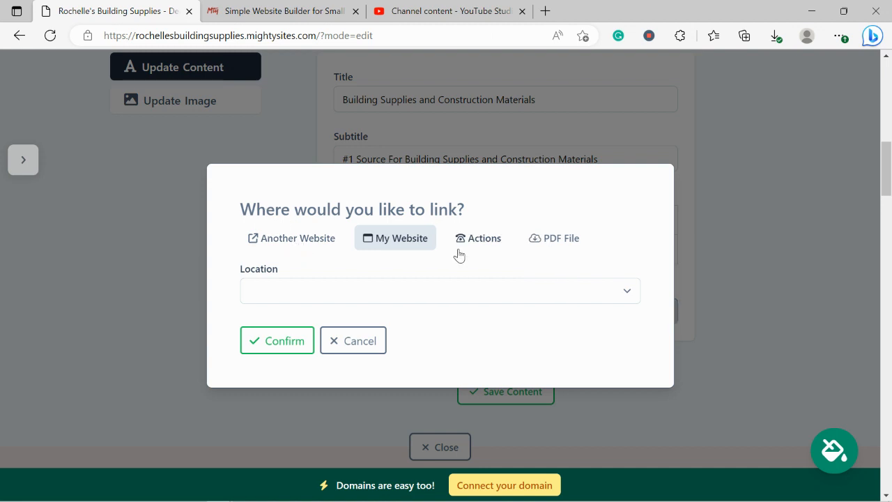
{"action": "left_click", "coordinate": [478, 238]}
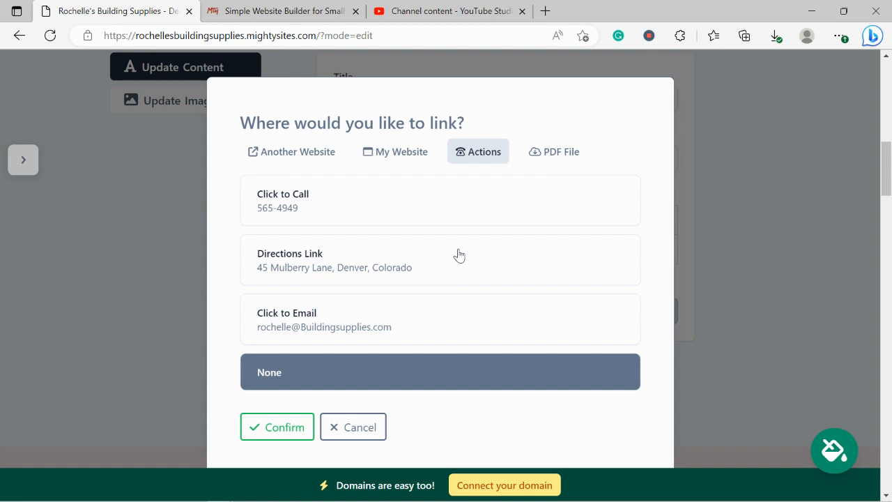
{"action": "left_click", "coordinate": [459, 255]}
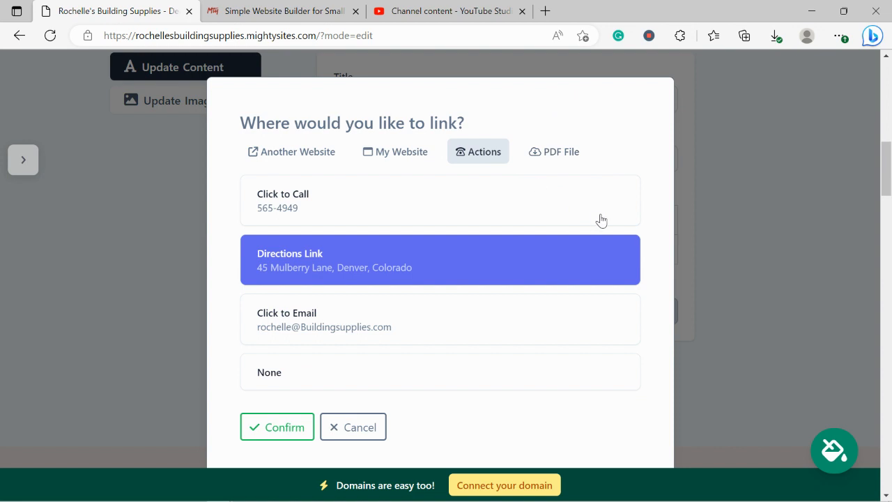
{"action": "left_click", "coordinate": [286, 425]}
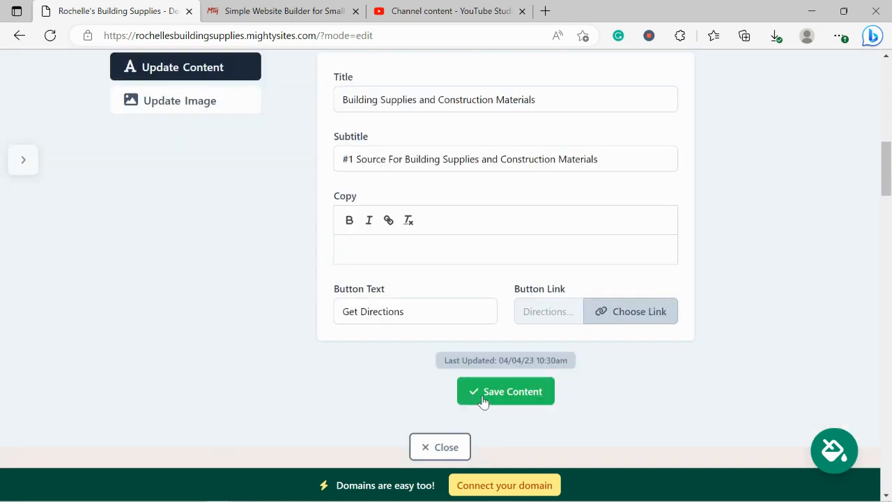
{"action": "left_click", "coordinate": [483, 402]}
{"action": "left_click", "coordinate": [455, 456]}
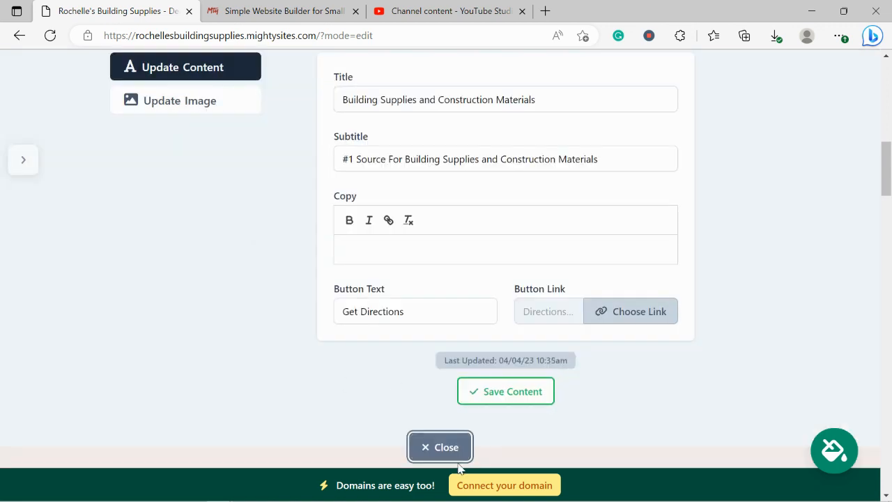
{"action": "scroll", "coordinate": [711, 276], "scroll_direction": "up", "scroll_amount": 1}
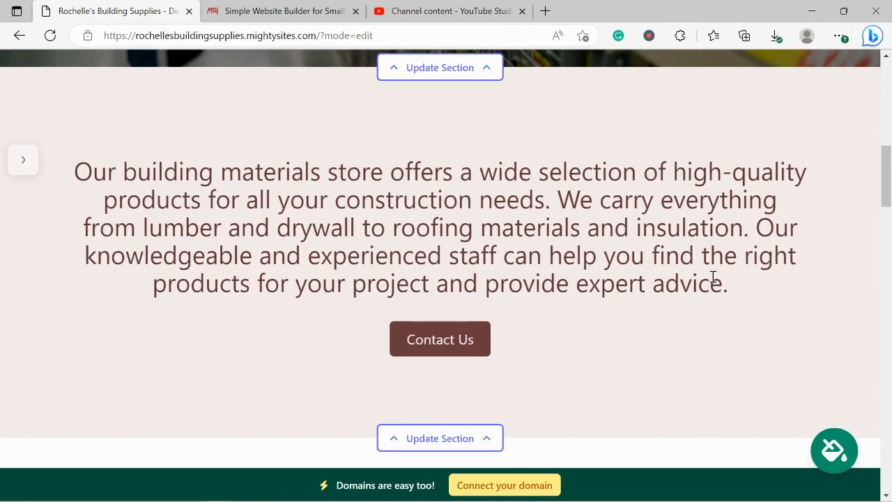
Step: Scroll through the site draft down to the location section and opening hours
{"action": "left_click_drag", "start_coordinate": [76, 170], "coordinate": [727, 302]}
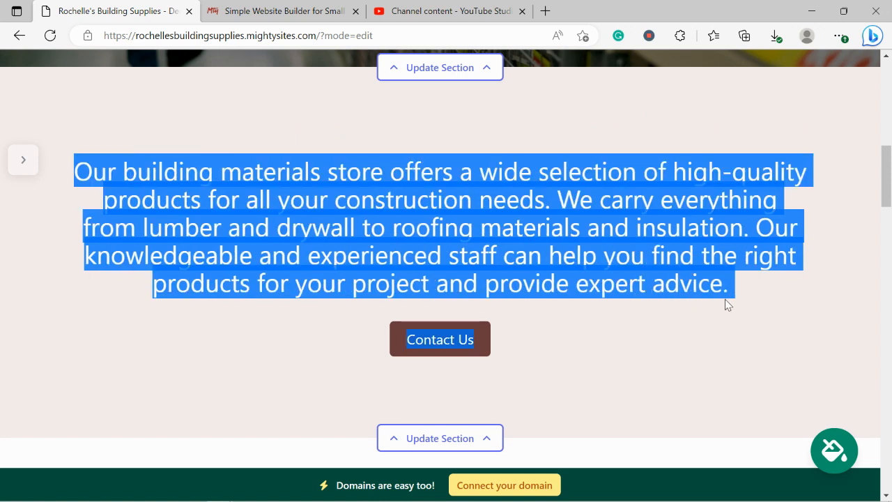
{"action": "left_click", "coordinate": [341, 288]}
{"action": "scroll", "coordinate": [341, 288], "scroll_direction": "down", "scroll_amount": 3}
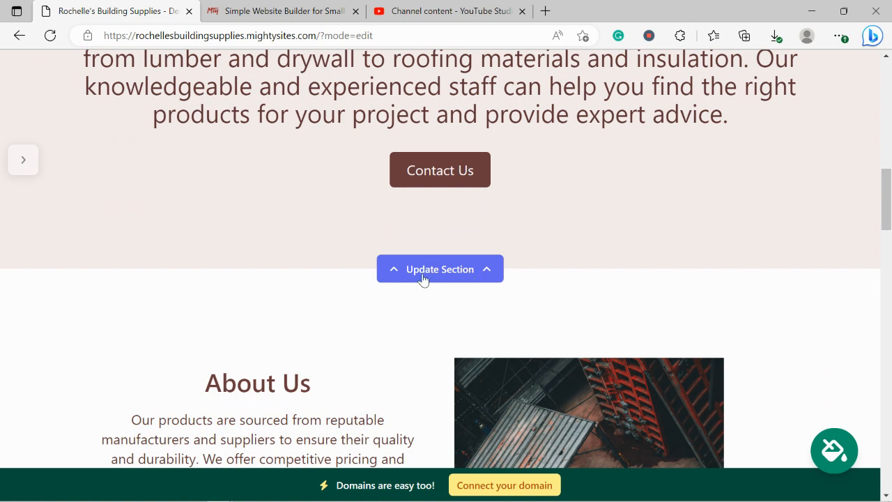
{"action": "scroll", "coordinate": [565, 285], "scroll_direction": "down", "scroll_amount": 4}
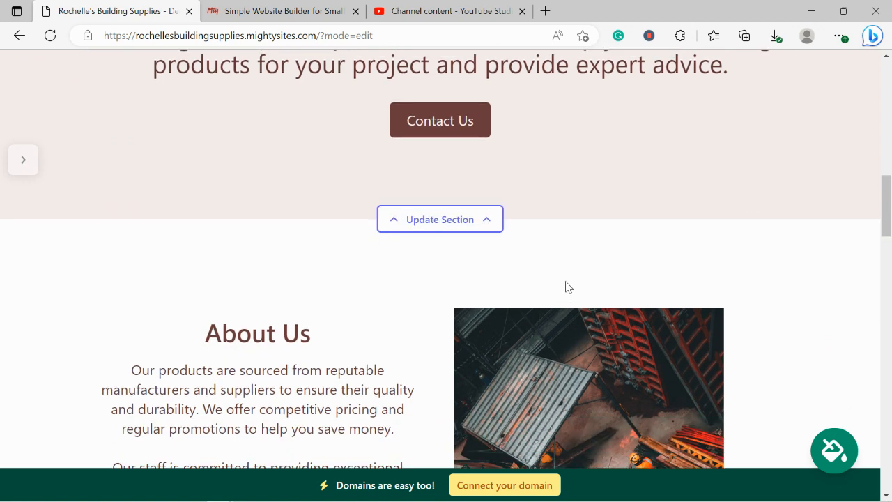
{"action": "scroll", "coordinate": [565, 284], "scroll_direction": "down", "scroll_amount": 1}
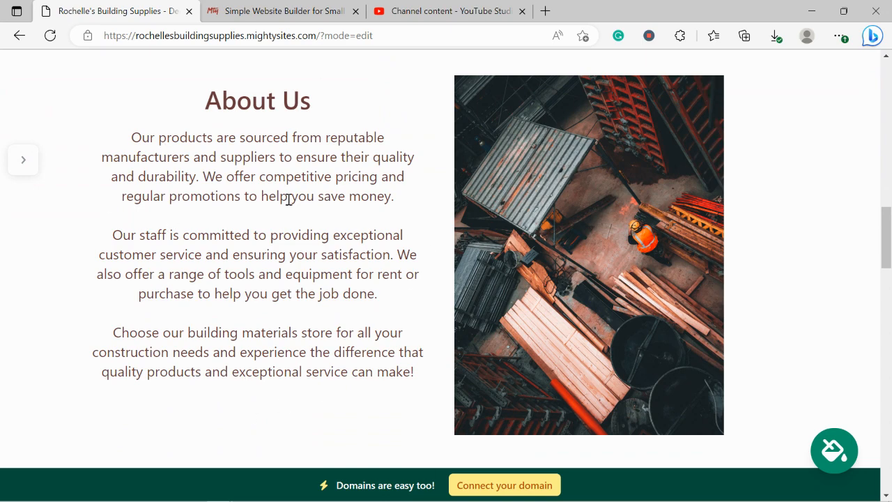
{"action": "scroll", "coordinate": [289, 200], "scroll_direction": "down", "scroll_amount": 5}
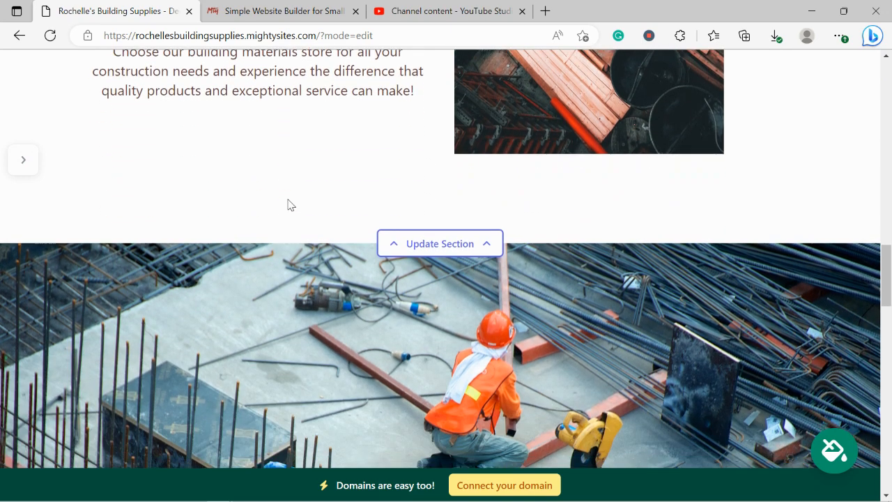
{"action": "scroll", "coordinate": [289, 202], "scroll_direction": "down", "scroll_amount": 7}
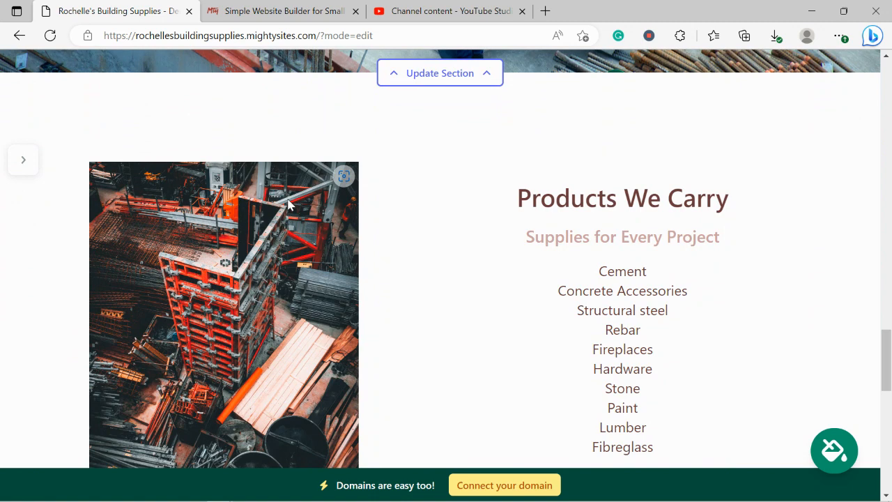
{"action": "scroll", "coordinate": [289, 203], "scroll_direction": "down", "scroll_amount": 1}
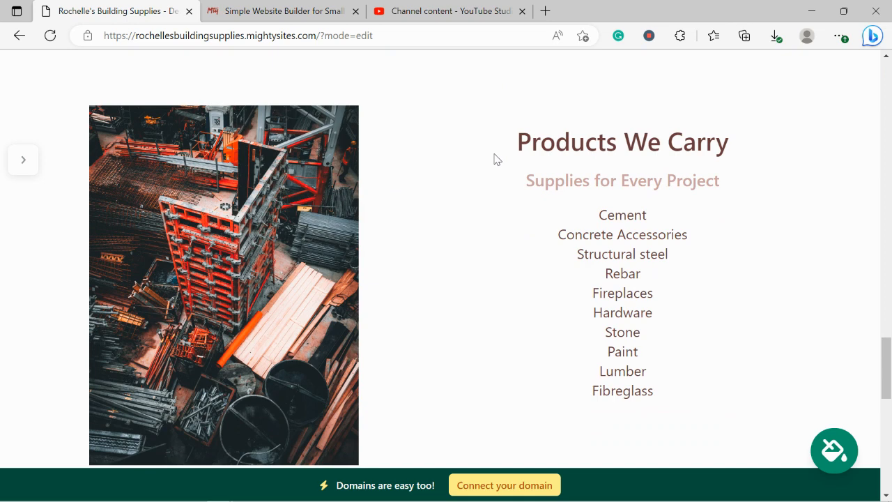
{"action": "scroll", "coordinate": [494, 159], "scroll_direction": "down", "scroll_amount": 8}
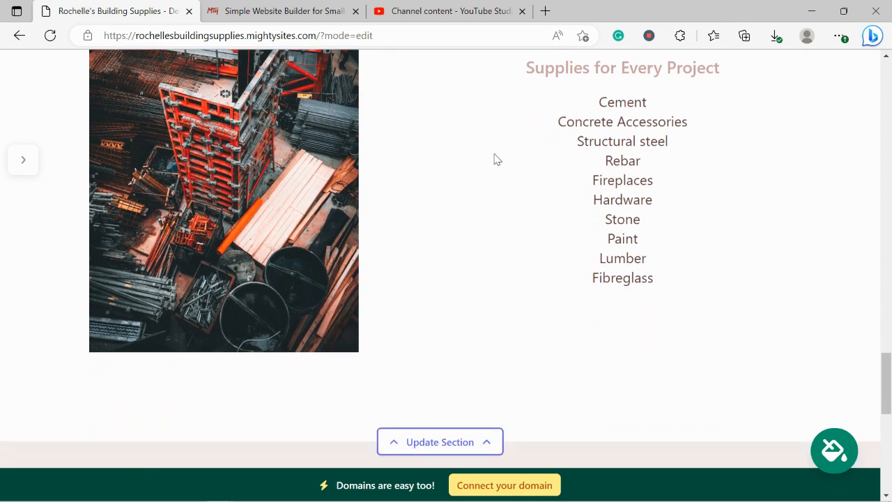
{"action": "scroll", "coordinate": [494, 159], "scroll_direction": "up", "scroll_amount": 1}
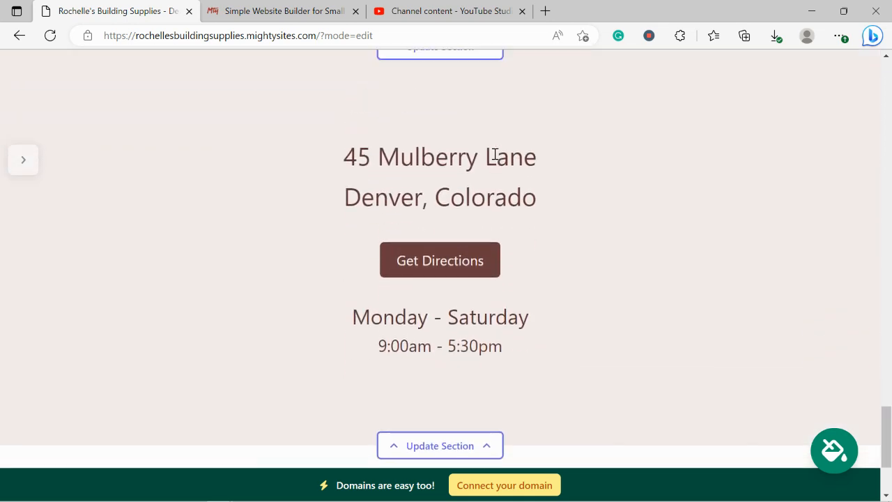
Step: Go to the Connect a Domain page via the 'Connect your domain' banner
{"action": "left_click_drag", "start_coordinate": [330, 139], "coordinate": [585, 197]}
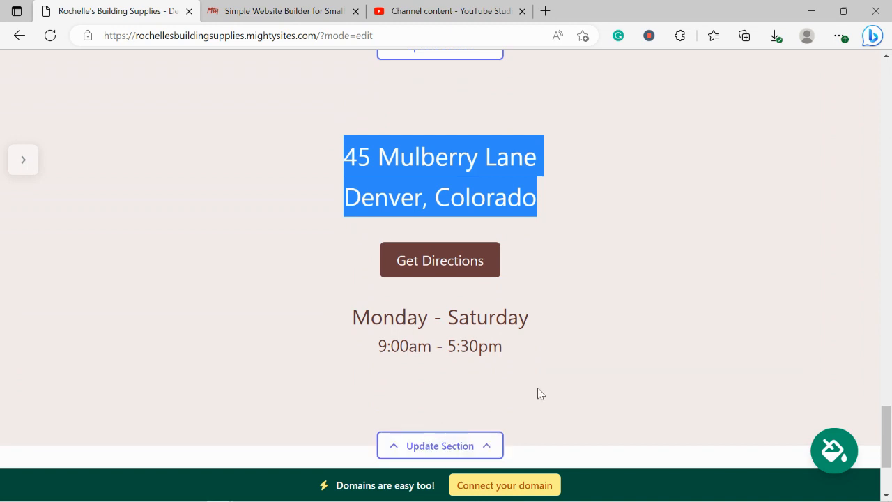
{"action": "scroll", "coordinate": [537, 391], "scroll_direction": "down", "scroll_amount": 2}
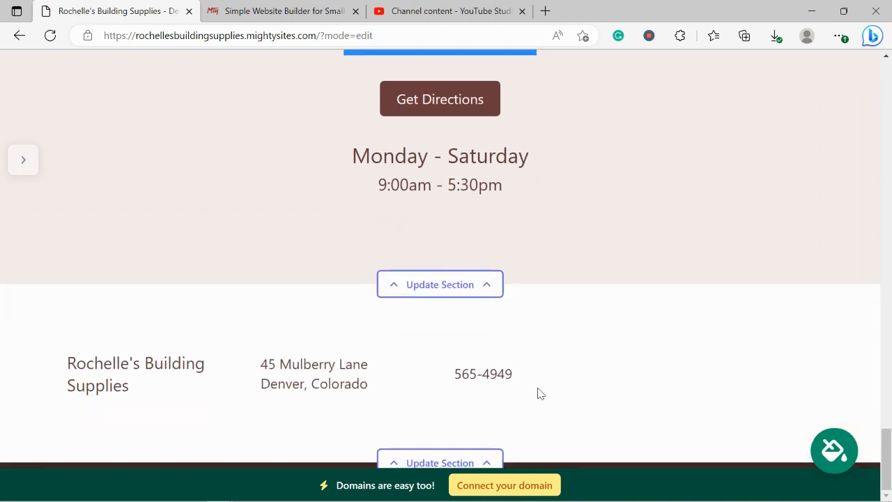
{"action": "scroll", "coordinate": [538, 389], "scroll_direction": "up", "scroll_amount": 6}
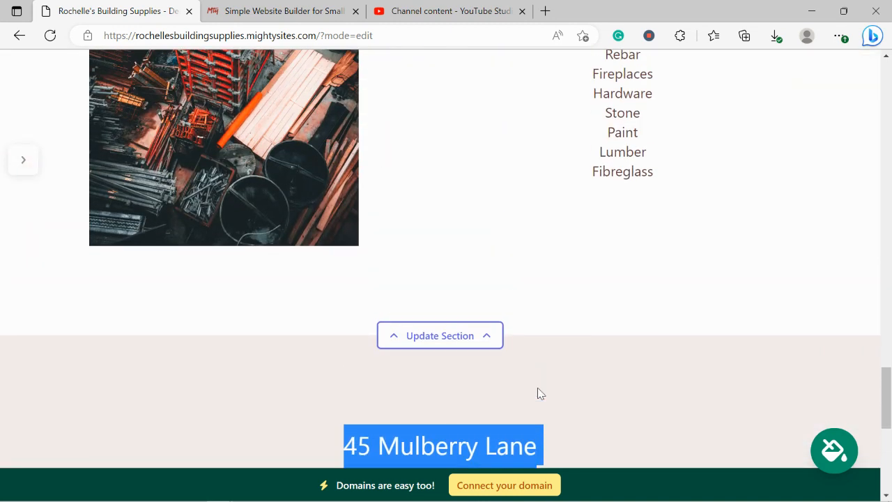
{"action": "scroll", "coordinate": [537, 394], "scroll_direction": "up", "scroll_amount": 7}
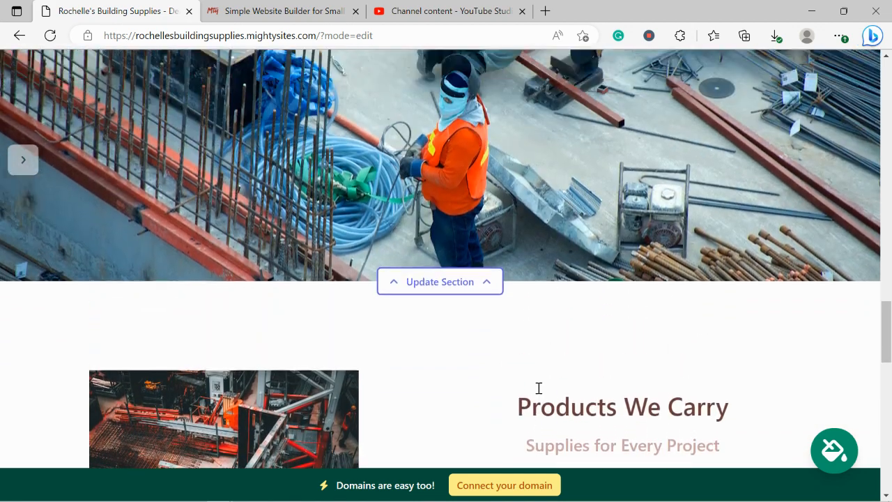
{"action": "scroll", "coordinate": [538, 390], "scroll_direction": "up", "scroll_amount": 1}
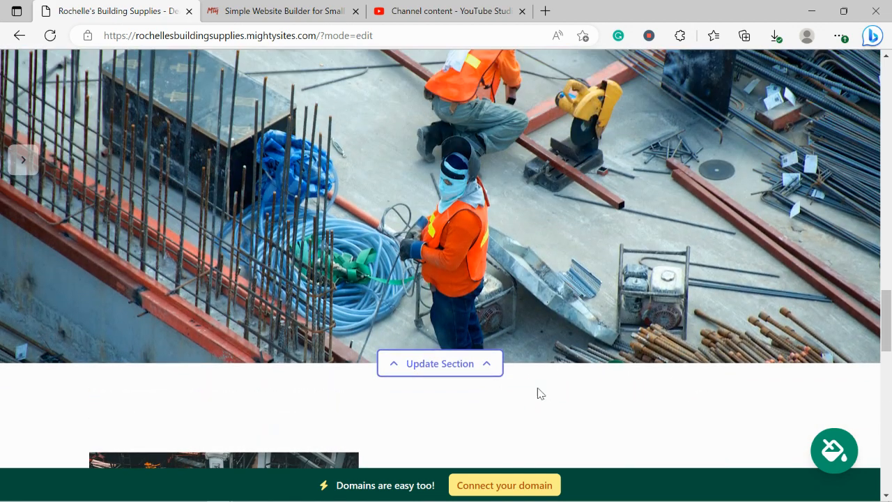
{"action": "left_click", "coordinate": [488, 485]}
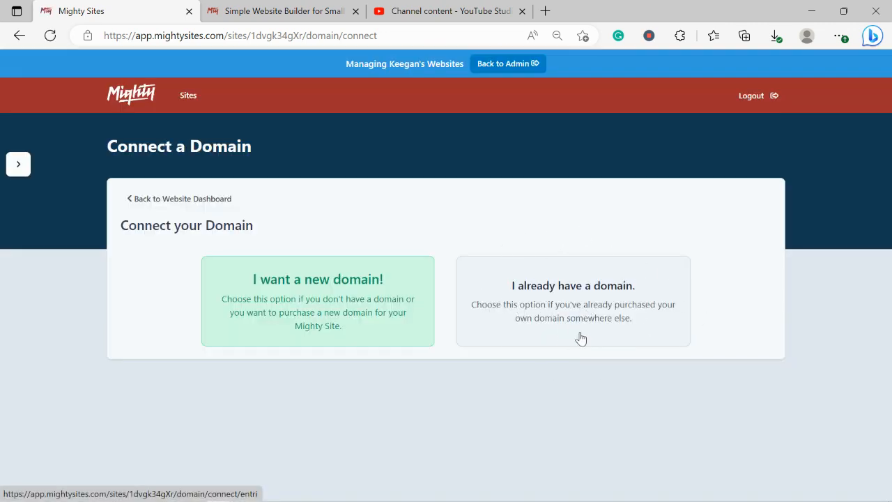
Step: Switch to the mightysites.com tab and open the Blog from the homepage
{"action": "left_click", "coordinate": [288, 8]}
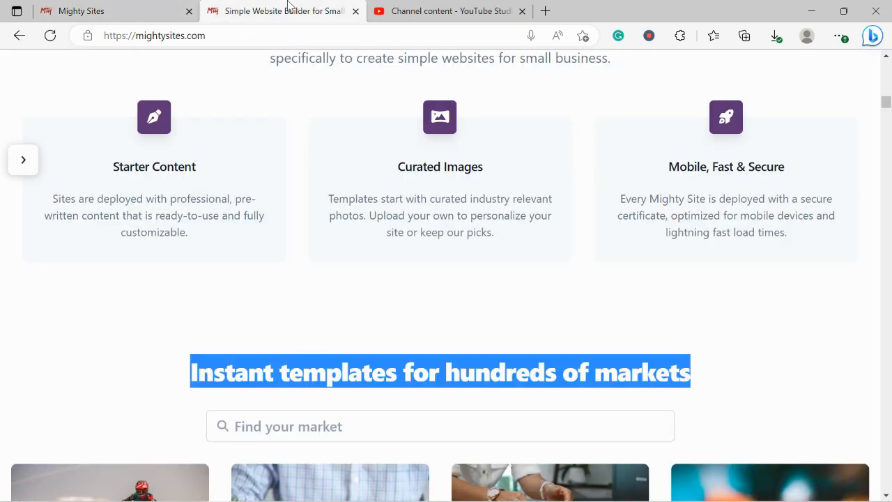
{"action": "key", "text": "Up"}
{"action": "key", "text": "Up"}
{"action": "key", "text": "Up"}
{"action": "key", "text": "Up"}
{"action": "key", "text": "Up"}
{"action": "key", "text": "Up"}
{"action": "key", "text": "Up"}
{"action": "key", "text": "Up"}
{"action": "key", "text": "Up"}
{"action": "key", "text": "Up"}
{"action": "key", "text": "Up"}
{"action": "key", "text": "Up"}
{"action": "key", "text": "Up"}
{"action": "key", "text": "Up"}
{"action": "key", "text": "Up"}
{"action": "key", "text": "Up"}
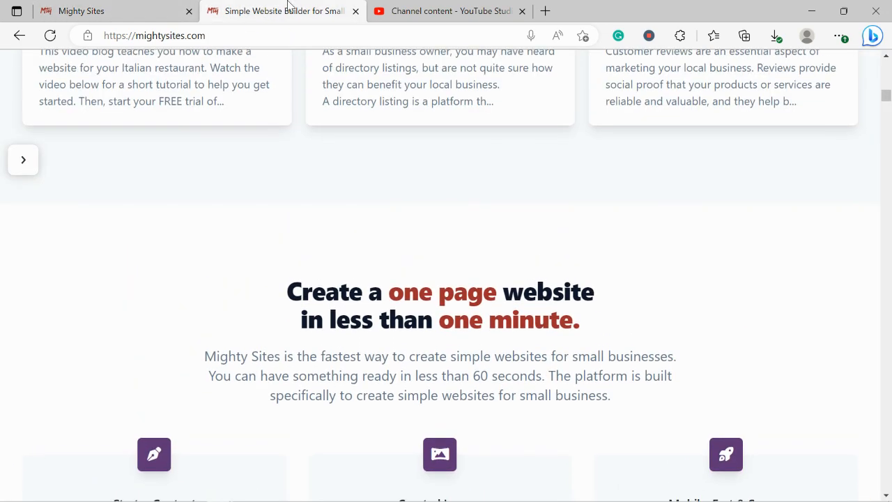
{"action": "key", "text": "Up"}
{"action": "key", "text": "Up"}
{"action": "key", "text": "Up"}
{"action": "key", "text": "Up"}
{"action": "key", "text": "Up"}
{"action": "key", "text": "Up"}
{"action": "key", "text": "Up"}
{"action": "key", "text": "Up"}
{"action": "key", "text": "Up"}
{"action": "key", "text": "Up"}
{"action": "key", "text": "Up"}
{"action": "key", "text": "Up"}
{"action": "key", "text": "Up"}
{"action": "key", "text": "Up"}
{"action": "key", "text": "Up"}
{"action": "key", "text": "Up"}
{"action": "key", "text": "Up"}
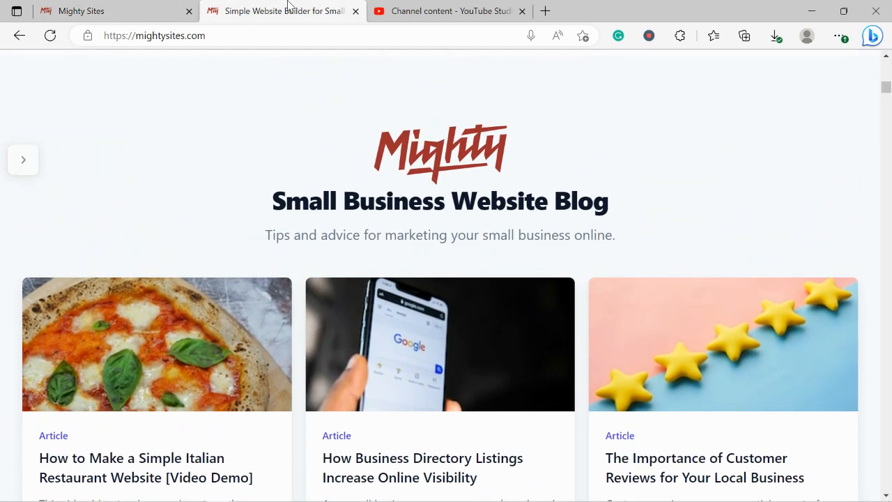
{"action": "key", "text": "Up"}
{"action": "key", "text": "Up"}
{"action": "key", "text": "Up"}
{"action": "key", "text": "Up"}
{"action": "key", "text": "Up"}
{"action": "key", "text": "Up"}
{"action": "key", "text": "Up"}
{"action": "key", "text": "Up"}
{"action": "key", "text": "Up"}
{"action": "key", "text": "Up"}
{"action": "key", "text": "Up"}
{"action": "key", "text": "Up"}
{"action": "key", "text": "Up"}
{"action": "key", "text": "Up"}
{"action": "key", "text": "Up"}
{"action": "key", "text": "Up"}
{"action": "key", "text": "Up"}
{"action": "key", "text": "Up"}
{"action": "key", "text": "Up"}
{"action": "key", "text": "Up"}
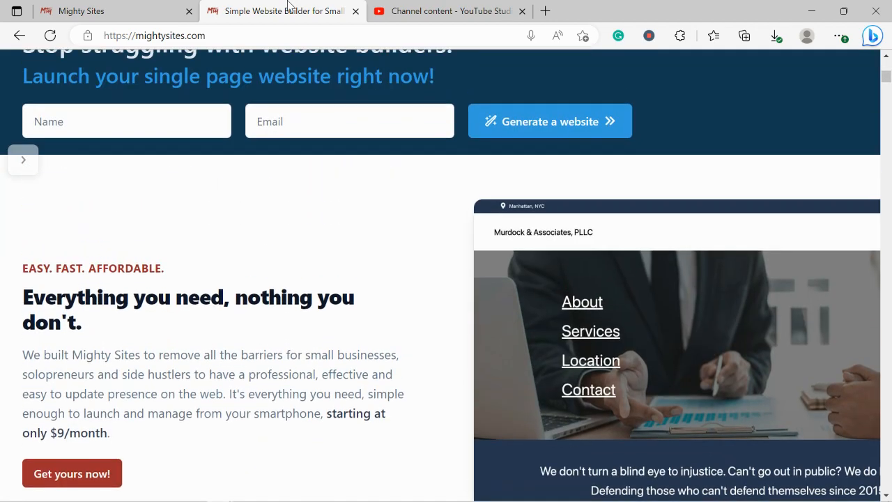
{"action": "key", "text": "Up"}
{"action": "key", "text": "Up"}
{"action": "key", "text": "Up"}
{"action": "key", "text": "Up"}
{"action": "key", "text": "Up"}
{"action": "key", "text": "Up"}
{"action": "key", "text": "Up"}
{"action": "key", "text": "Up"}
{"action": "key", "text": "Up"}
{"action": "key", "text": "Up"}
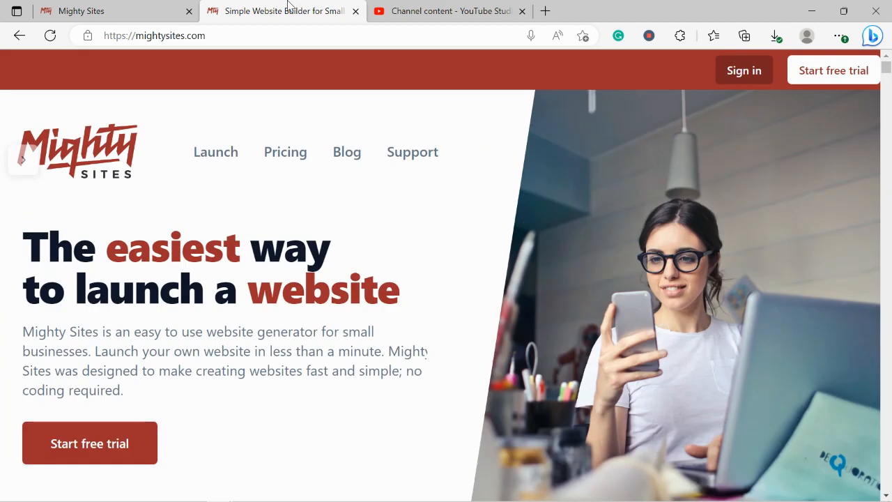
{"action": "left_click", "coordinate": [356, 153]}
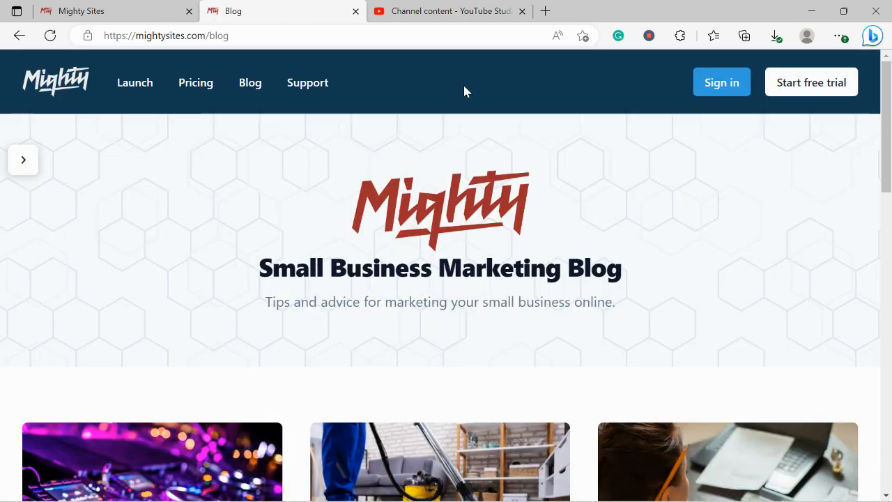
Step: Browse the blog's posts, such as promotion tips for DJ and electrician businesses
{"action": "scroll", "coordinate": [464, 90], "scroll_direction": "down", "scroll_amount": 2}
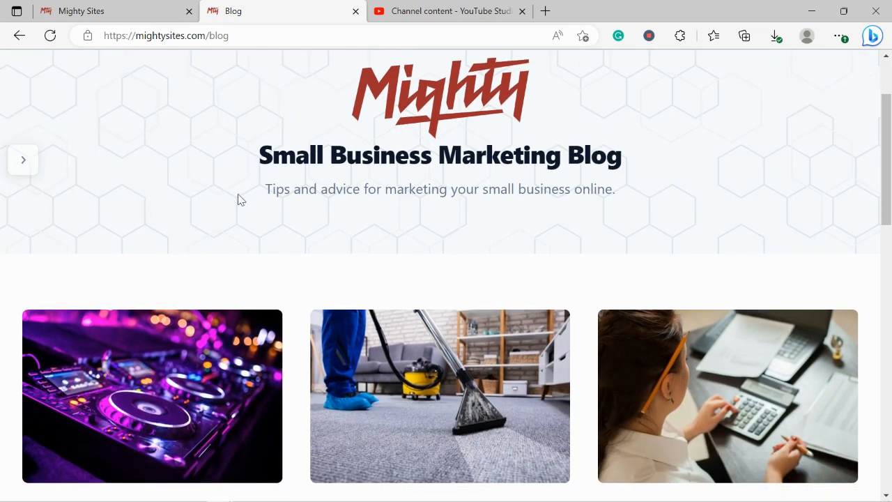
{"action": "left_click_drag", "start_coordinate": [266, 190], "coordinate": [648, 202]}
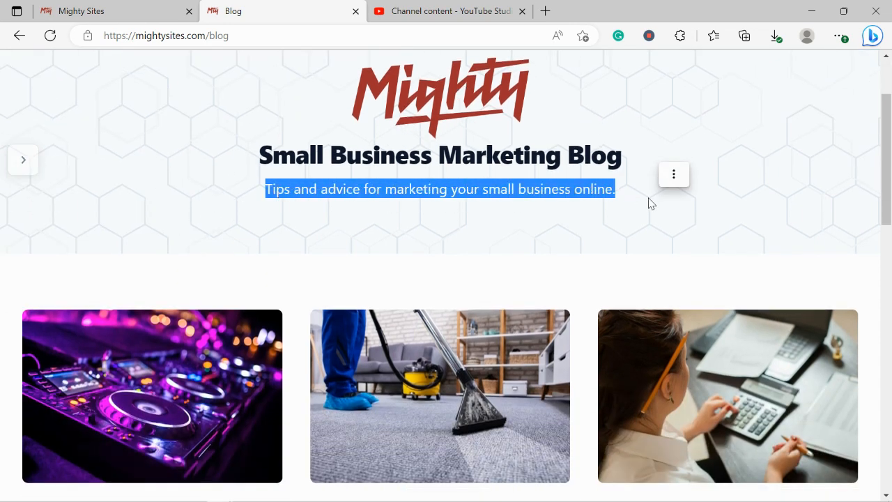
{"action": "scroll", "coordinate": [572, 237], "scroll_direction": "down", "scroll_amount": 3}
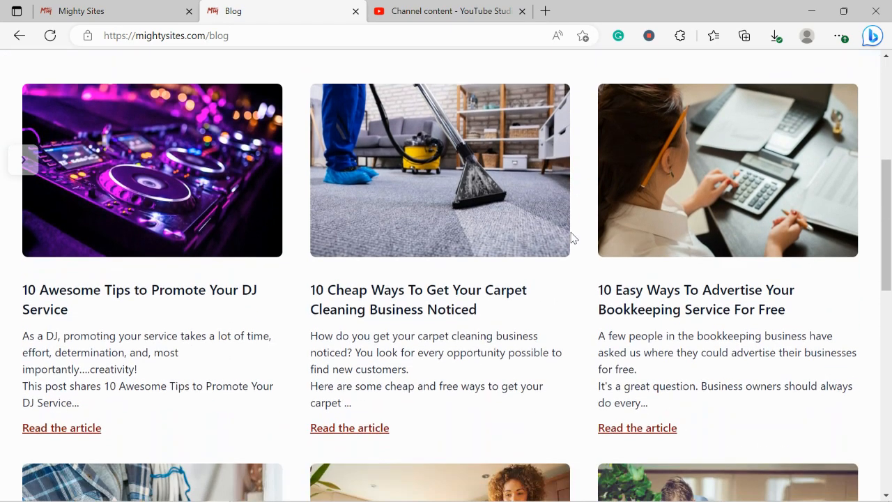
{"action": "scroll", "coordinate": [572, 236], "scroll_direction": "down", "scroll_amount": 3}
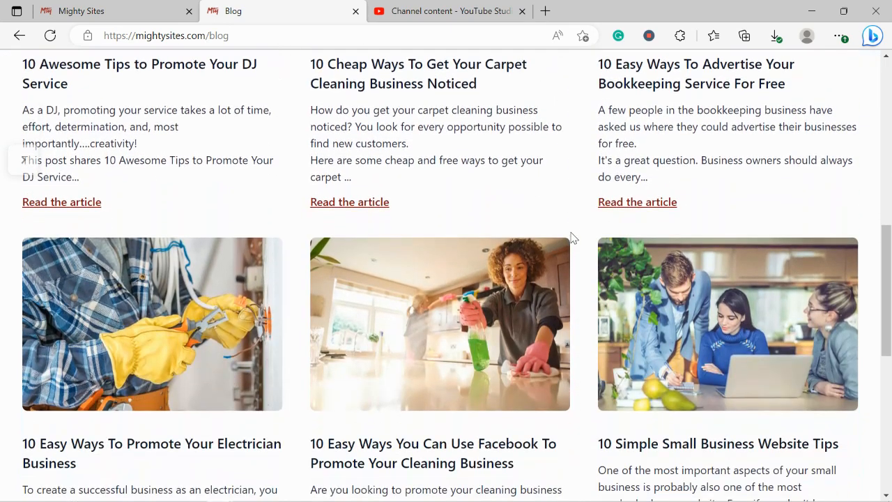
{"action": "scroll", "coordinate": [572, 236], "scroll_direction": "down", "scroll_amount": 3}
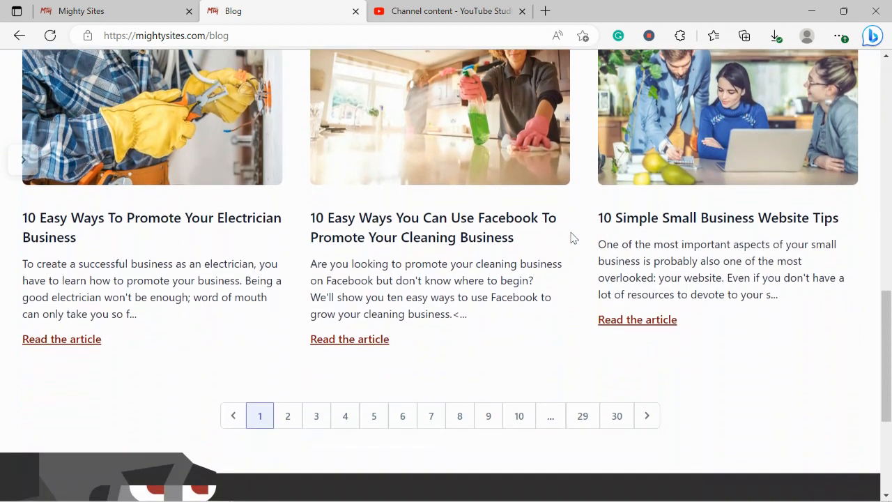
Step: Return to the Connect a Domain tab and choose 'Back to Website Dashboard'
{"action": "left_click", "coordinate": [104, 10]}
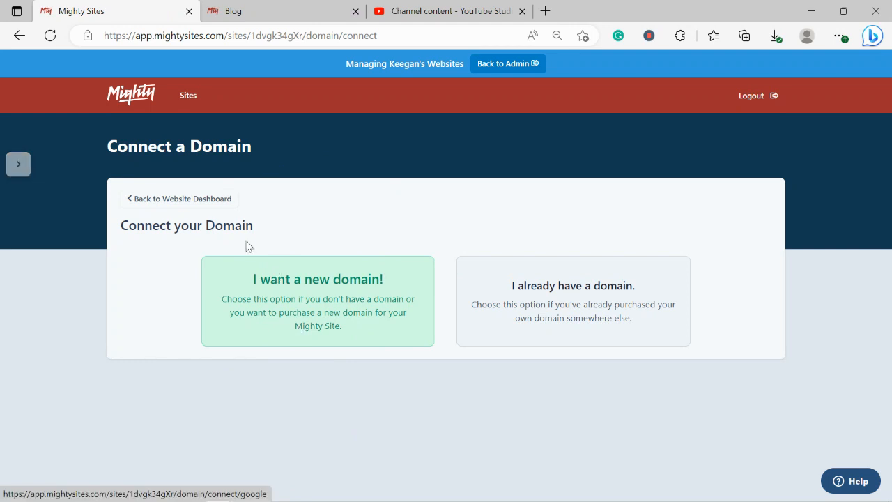
{"action": "left_click", "coordinate": [209, 201]}
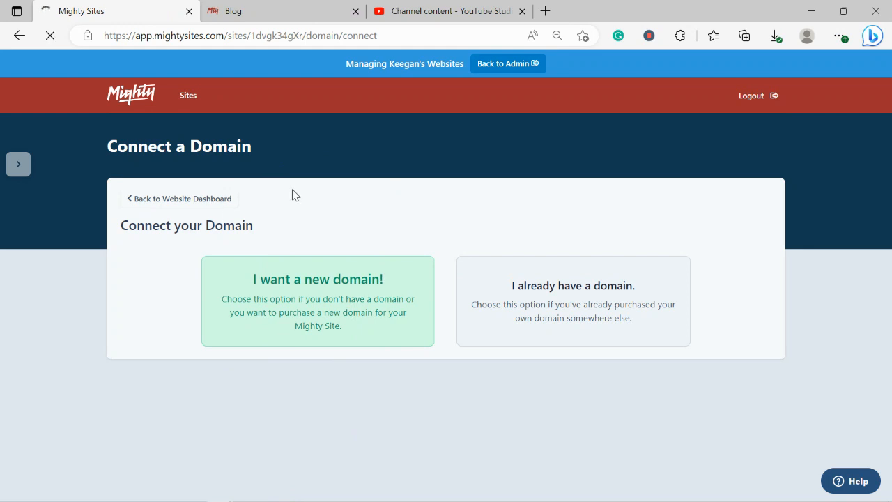